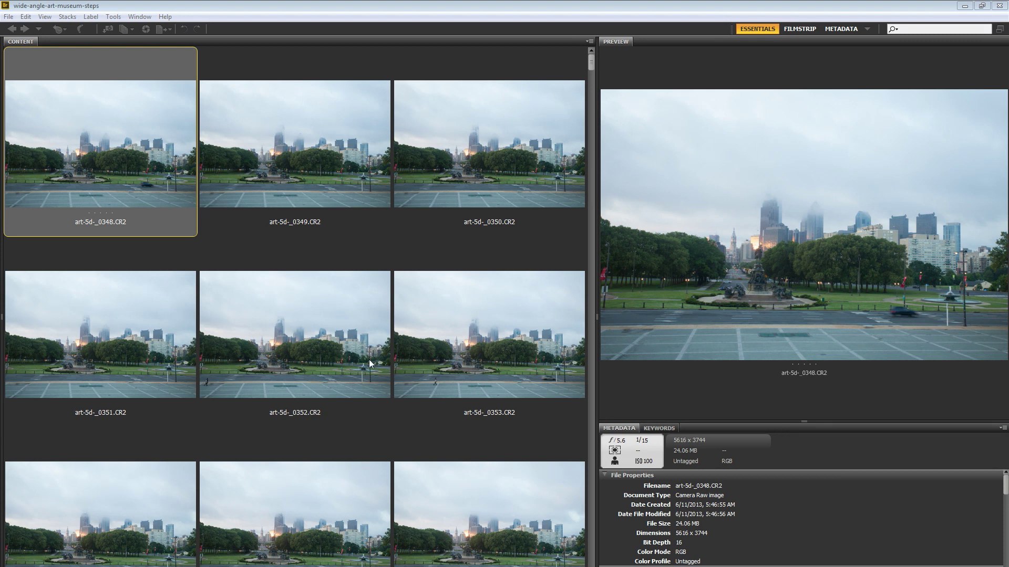
# Step: Open frame art-5d-_0348.CR2 from Bridge in Camera Raw, ready to level the horizon
pyautogui.click(210, 4)
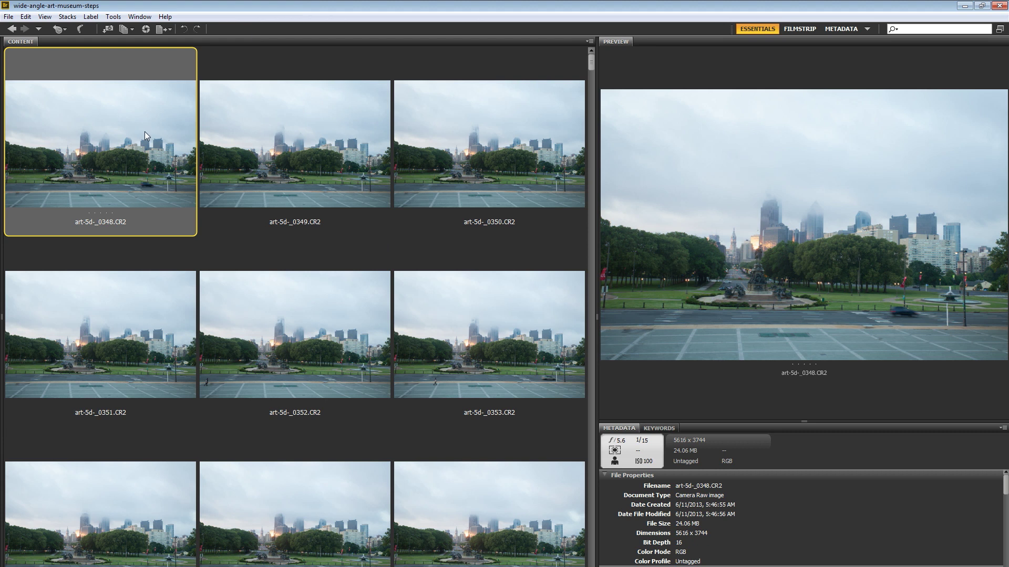
pyautogui.click(254, 154)
pyautogui.click(175, 157)
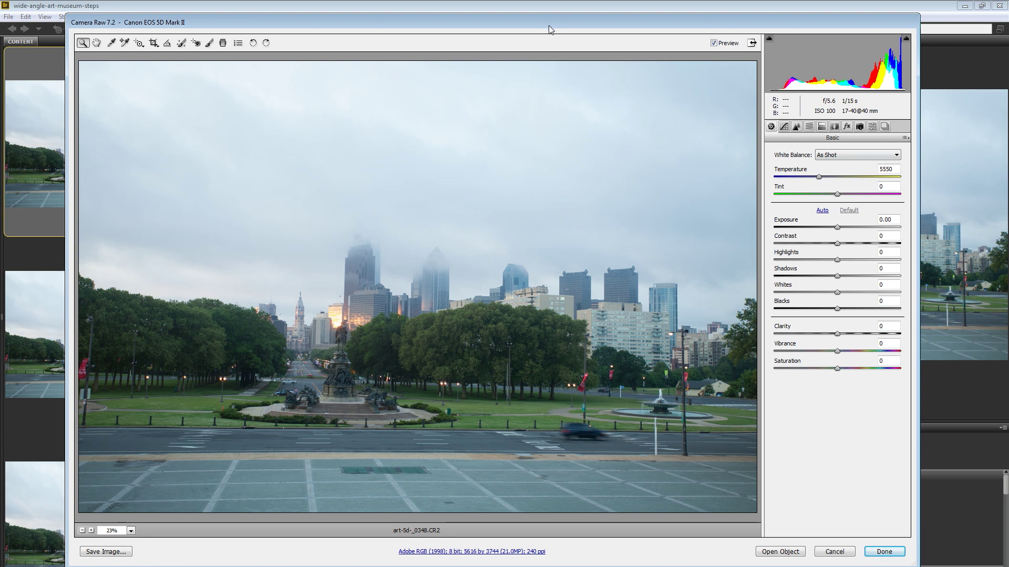
pyautogui.moveTo(547, 29)
pyautogui.mouseDown()
pyautogui.moveTo(540, 37)
pyautogui.moveTo(549, 32)
pyautogui.mouseUp()
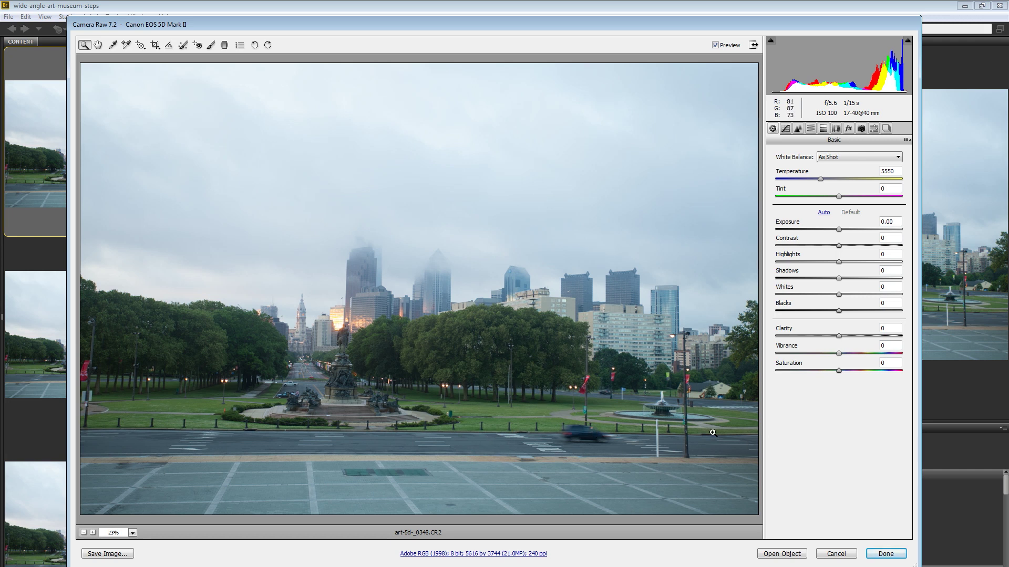
pyautogui.click(169, 46)
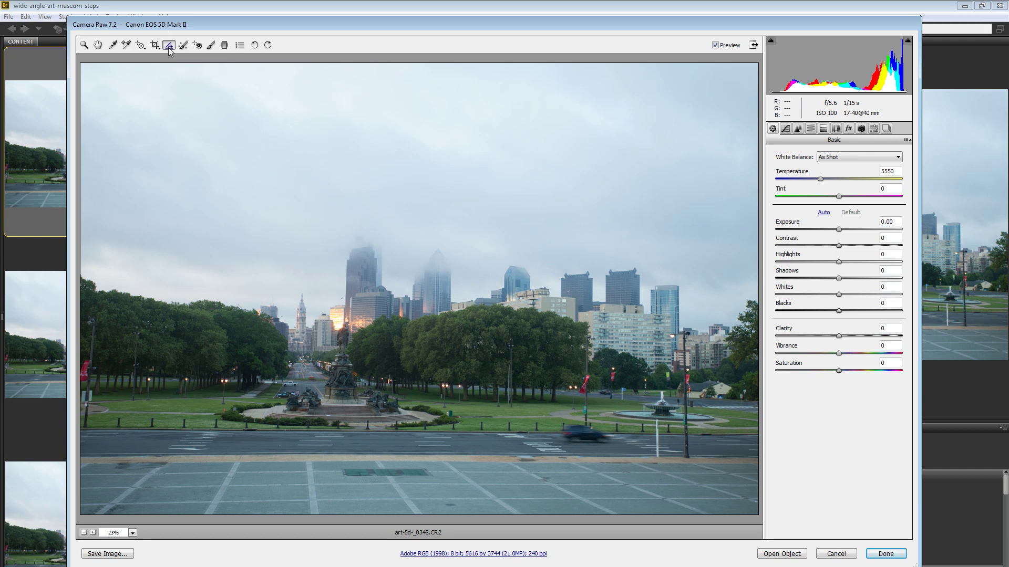
# Step: Straighten the photo along the road edge and commit the rotated crop
pyautogui.moveTo(83, 429); pyautogui.dragTo(754, 432)
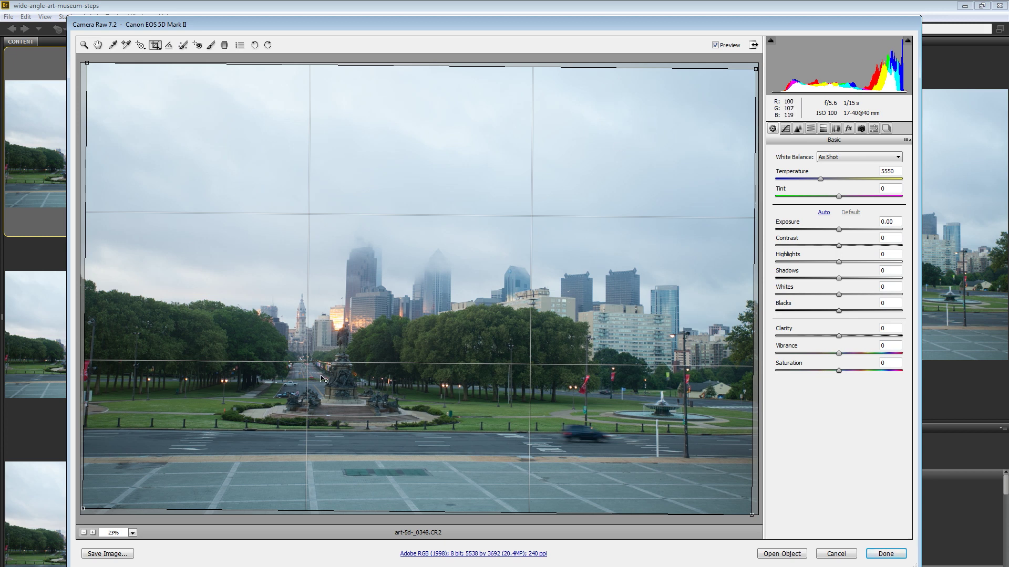
pyautogui.press('Return')
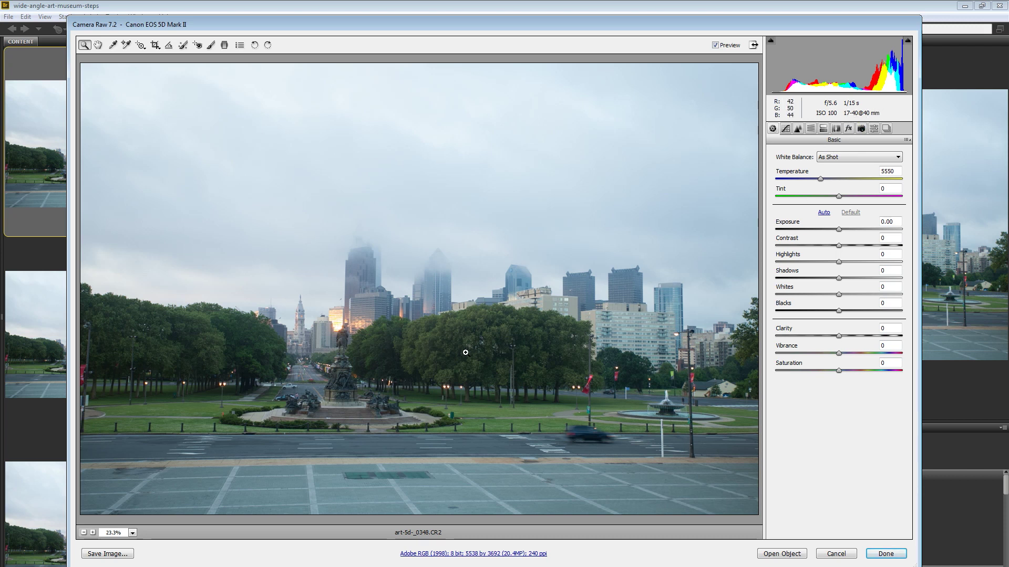
pyautogui.click(836, 128)
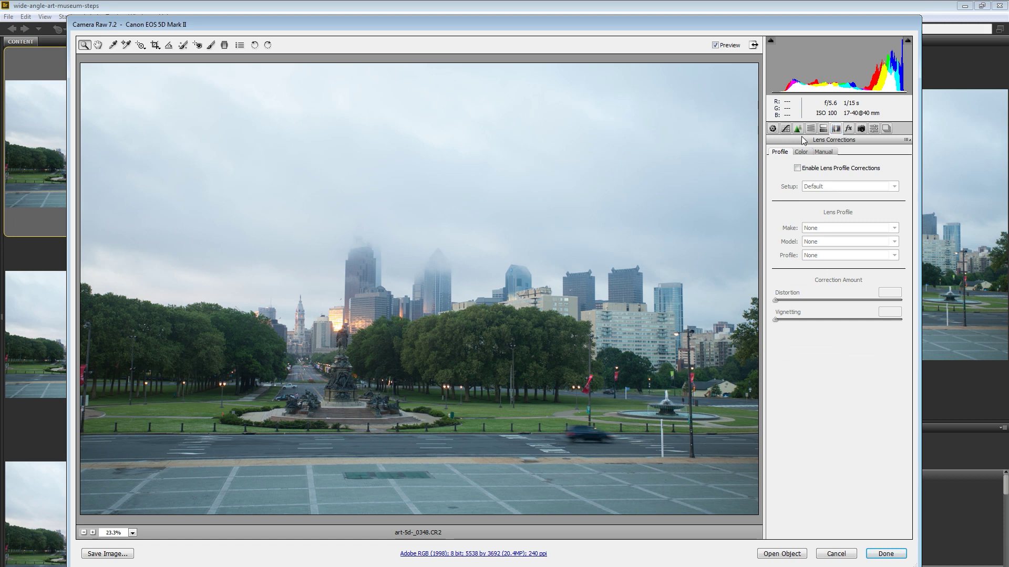
# Step: Enable the Canon EF 17-40mm f/4L USM lens profile and set Distortion to 175
pyautogui.click(797, 168)
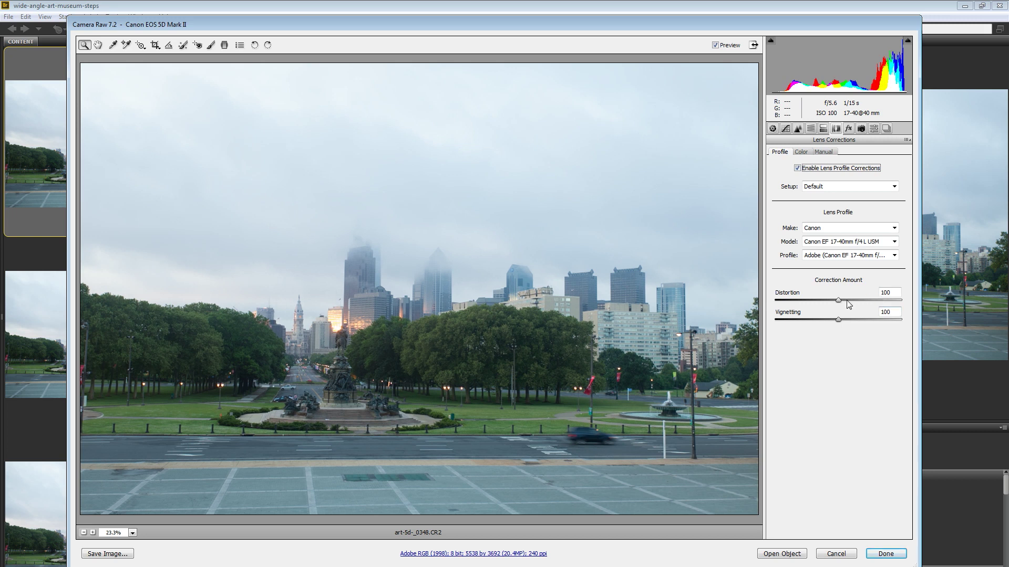
pyautogui.moveTo(849, 301)
pyautogui.mouseDown()
pyautogui.moveTo(887, 305)
pyautogui.moveTo(841, 309)
pyautogui.moveTo(866, 310)
pyautogui.mouseUp()
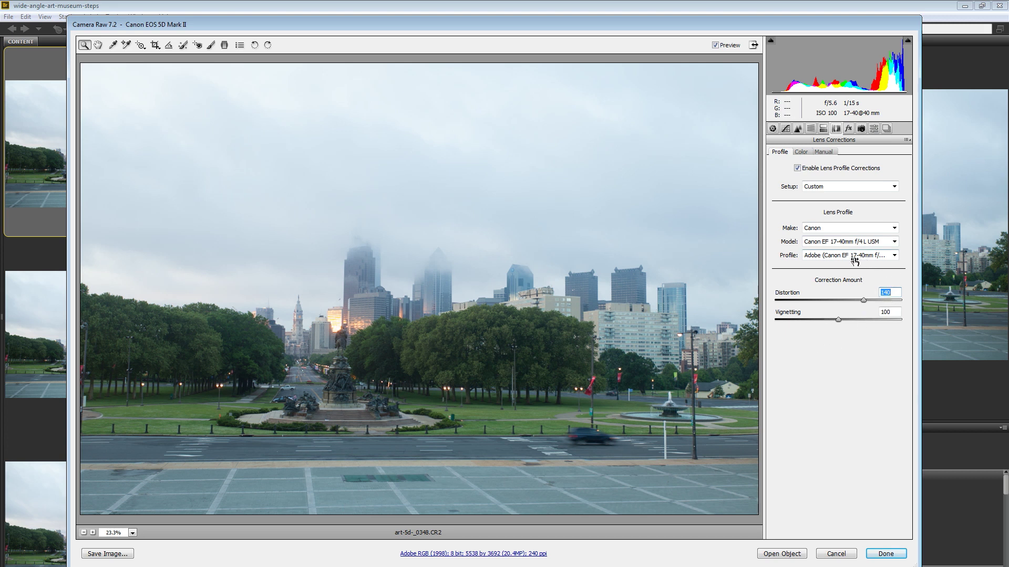
# Step: Set Detail Sharpening Amount to 71, judging it at 100% on City Hall, then fit the view
pyautogui.click(797, 129)
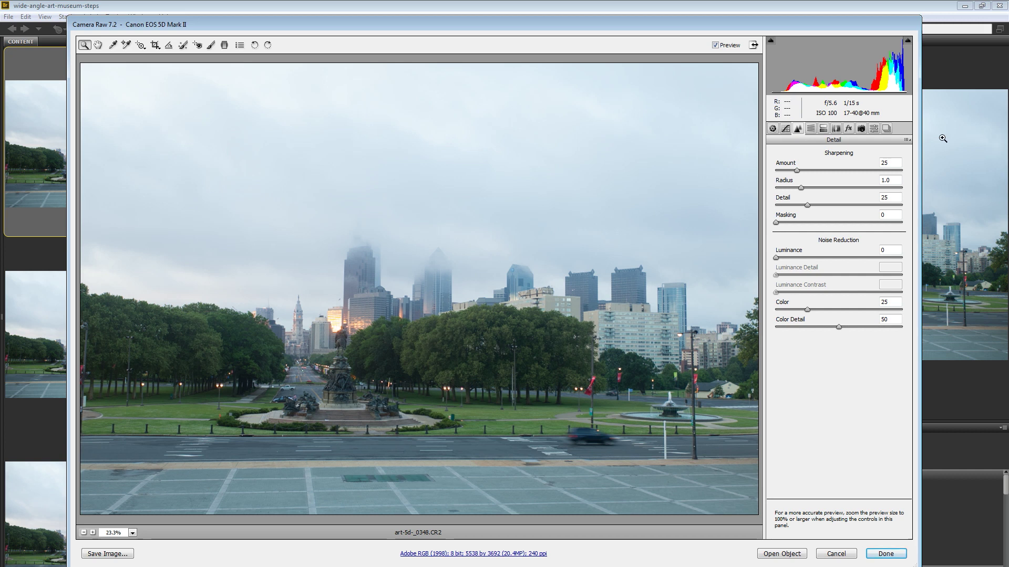
pyautogui.click(823, 171)
pyautogui.moveTo(828, 175); pyautogui.dragTo(832, 170)
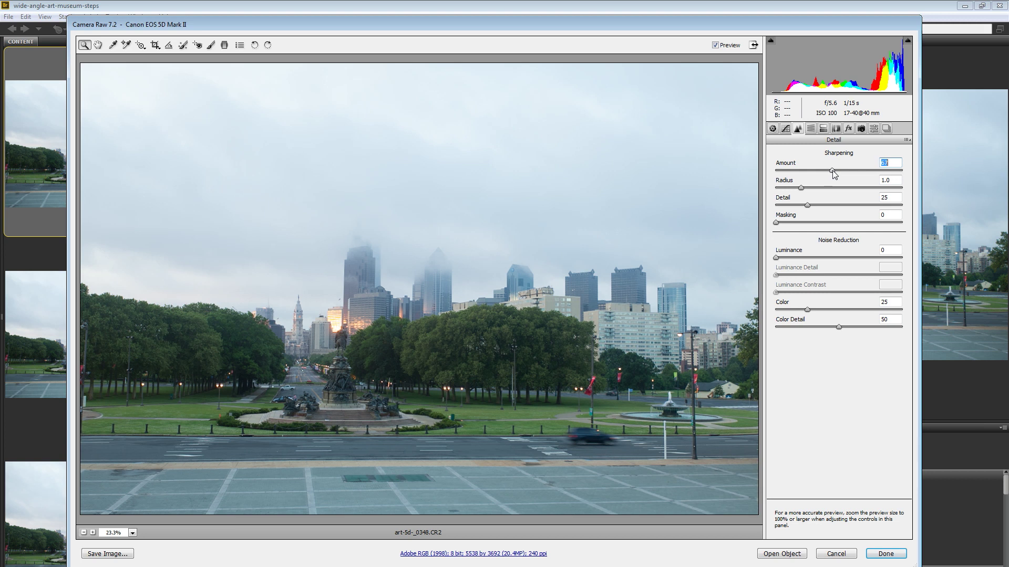
pyautogui.doubleClick(86, 46)
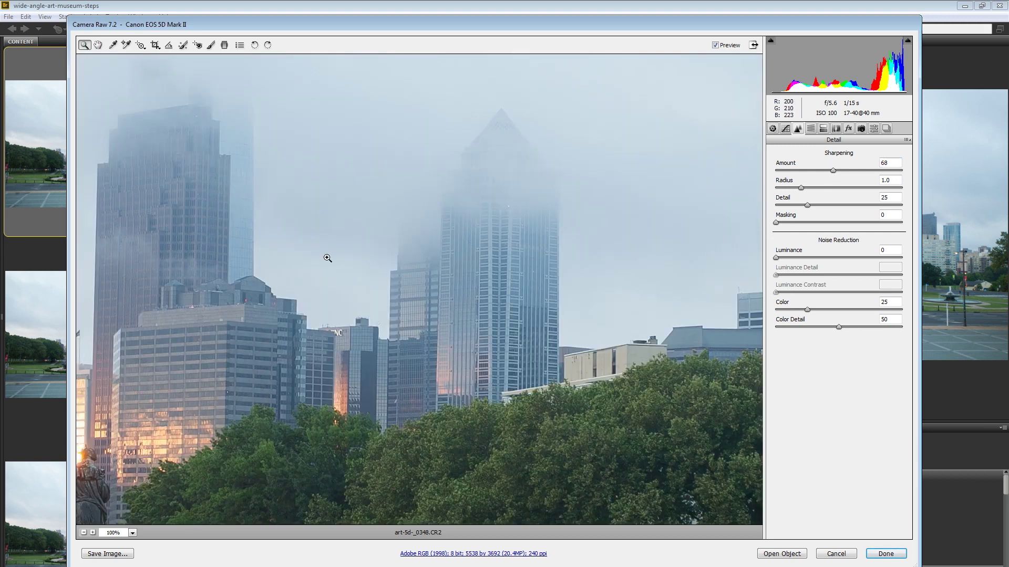
pyautogui.click(98, 45)
pyautogui.moveTo(366, 423); pyautogui.dragTo(779, 274)
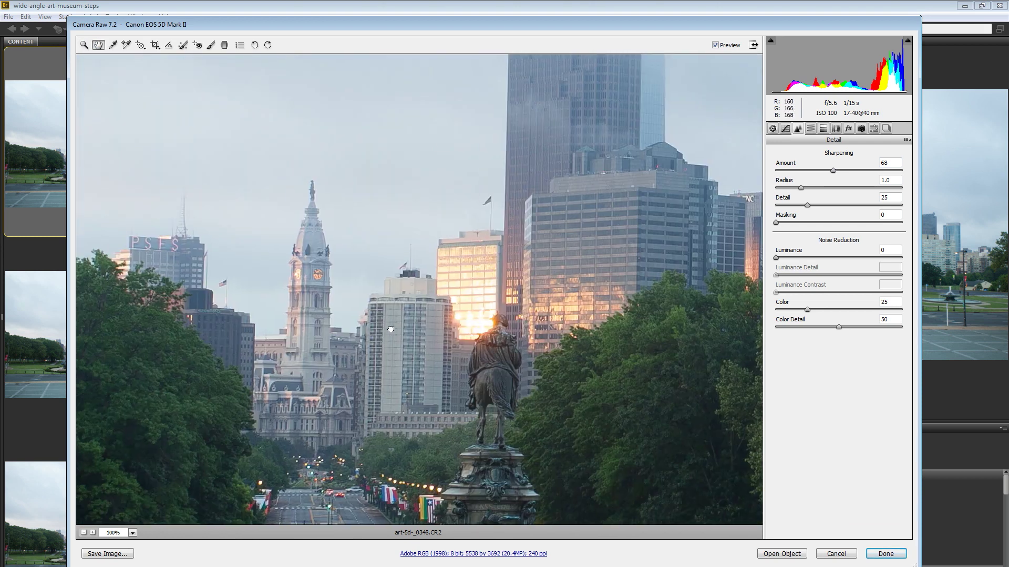
pyautogui.moveTo(833, 171)
pyautogui.mouseDown()
pyautogui.moveTo(809, 177)
pyautogui.moveTo(850, 173)
pyautogui.moveTo(839, 172)
pyautogui.mouseUp()
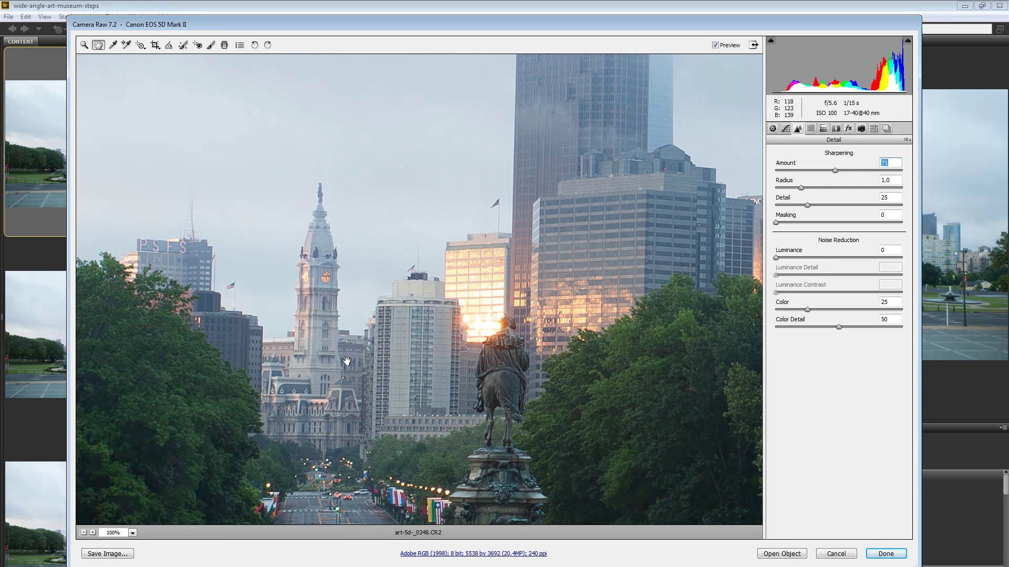
pyautogui.doubleClick(98, 45)
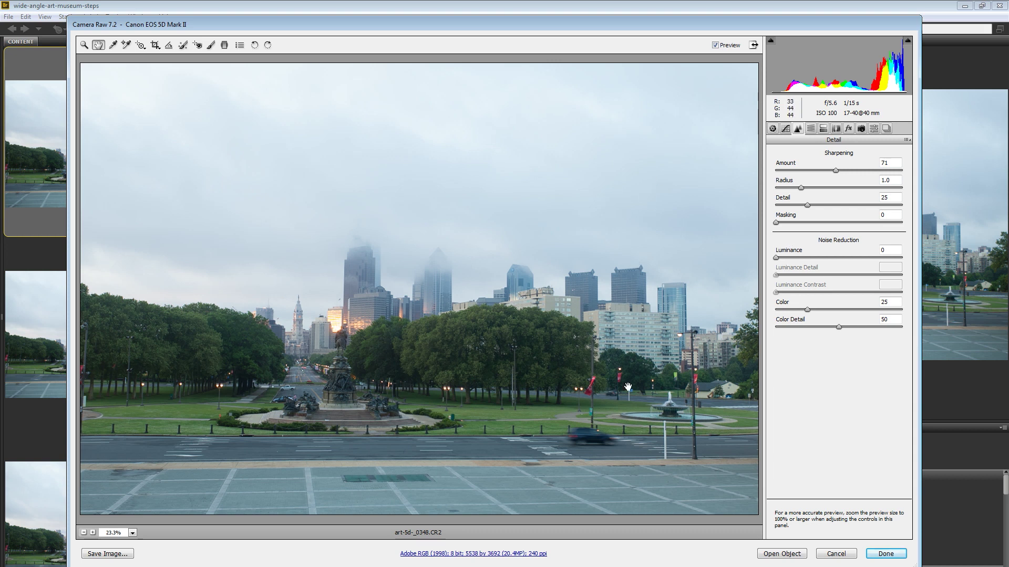
# Step: Return to the Basic panel and zoom in on the road and plaza
pyautogui.click(772, 129)
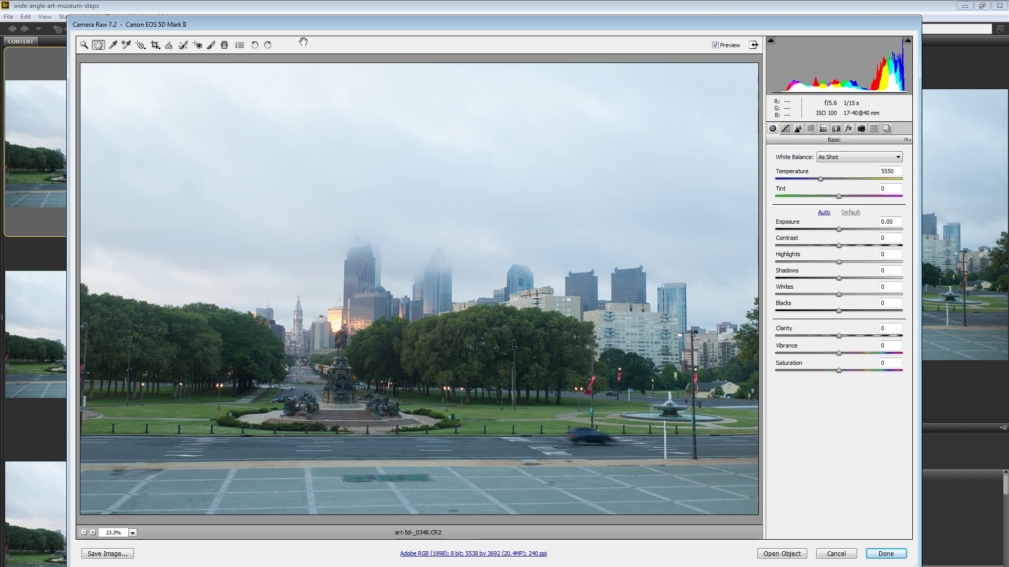
pyautogui.moveTo(310, 24); pyautogui.dragTo(317, 23)
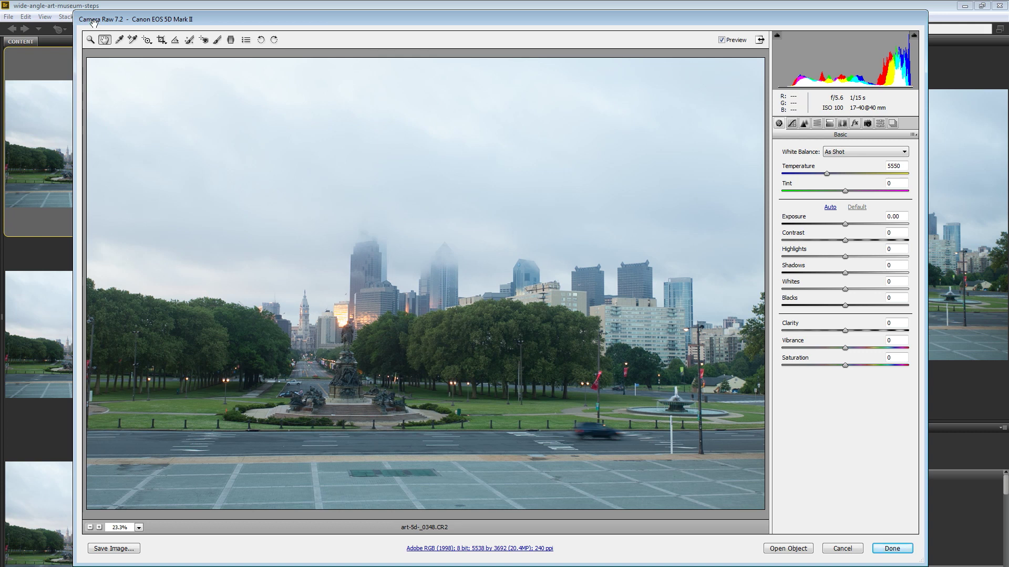
pyautogui.click(90, 39)
pyautogui.click(553, 478)
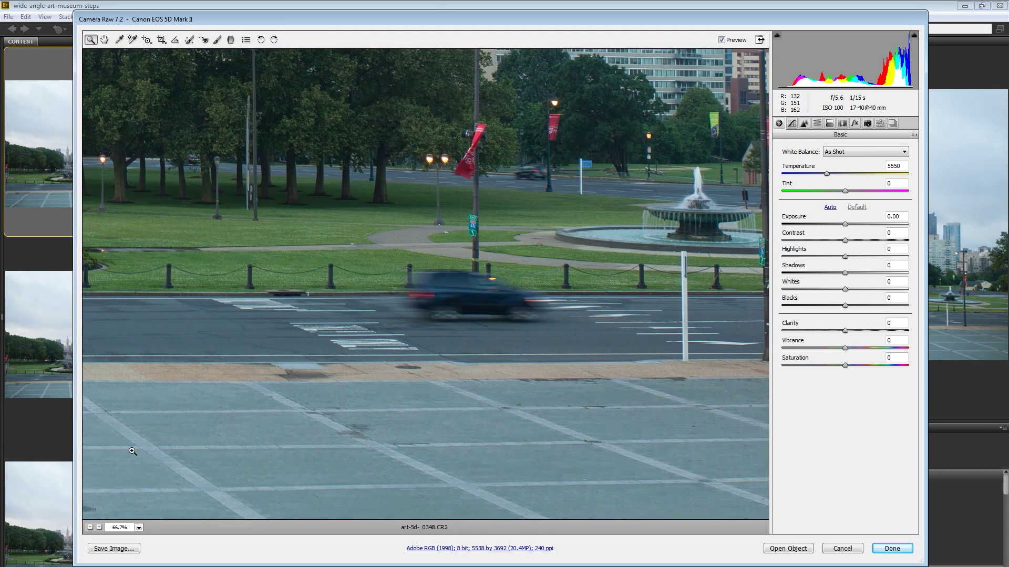
# Step: Inspect the plaza up to the fountain statue, then fit the whole photo in view
pyautogui.click(104, 40)
pyautogui.moveTo(300, 369); pyautogui.dragTo(581, 322)
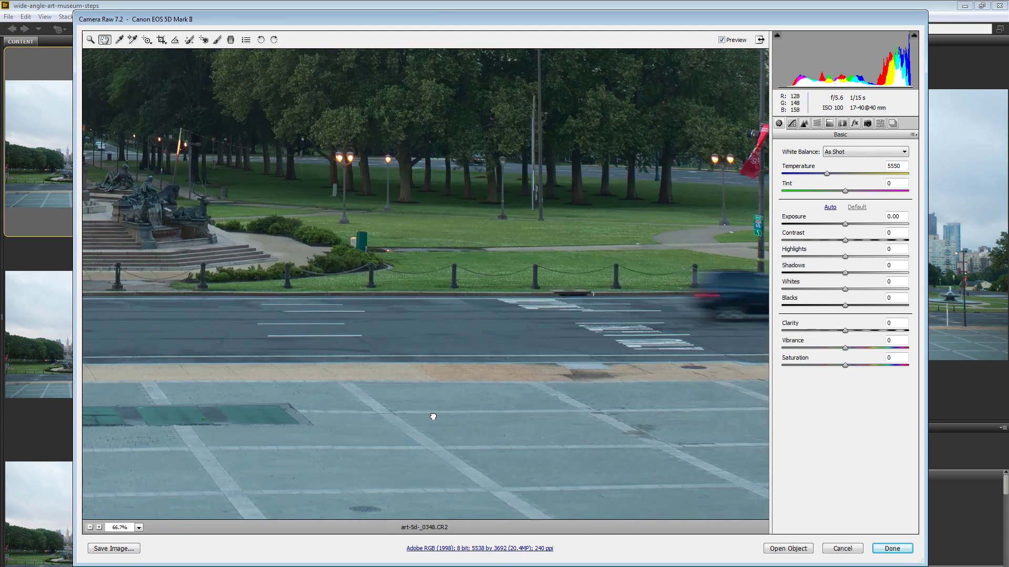
pyautogui.moveTo(432, 414); pyautogui.dragTo(503, 389)
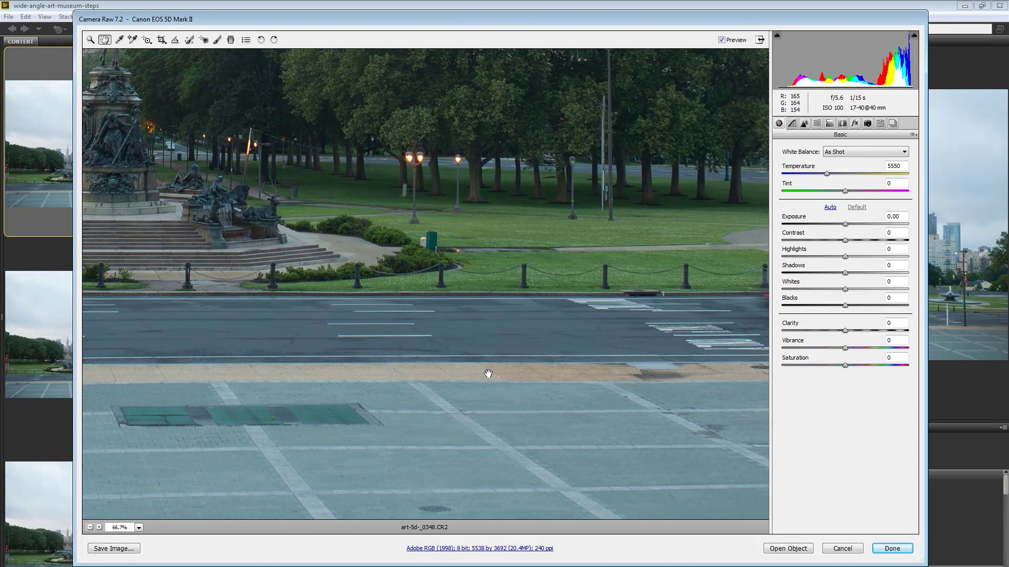
pyautogui.moveTo(233, 415); pyautogui.dragTo(504, 414)
pyautogui.moveTo(301, 354); pyautogui.dragTo(558, 354)
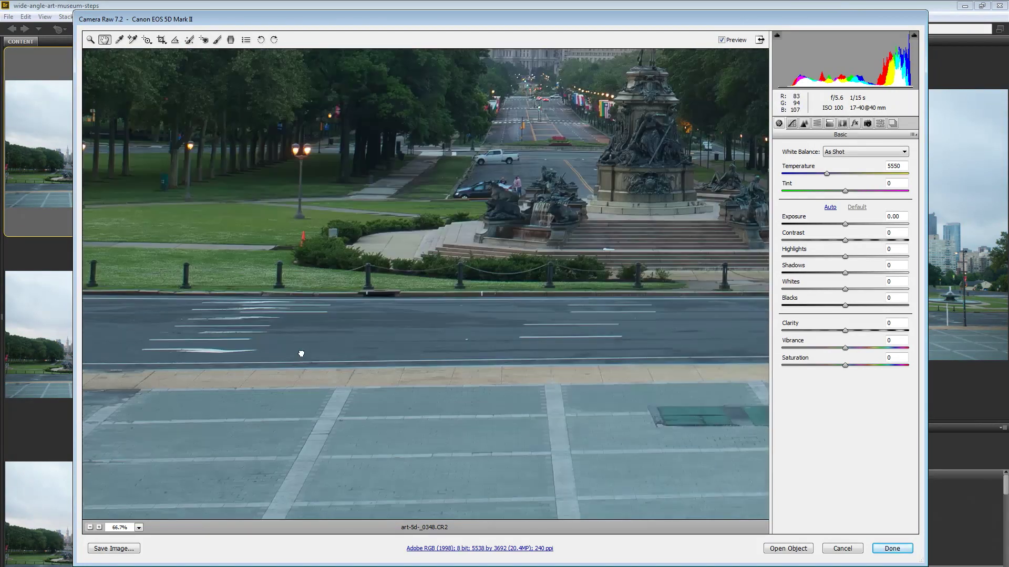
pyautogui.moveTo(427, 345); pyautogui.dragTo(328, 345)
pyautogui.moveTo(489, 362); pyautogui.dragTo(413, 365)
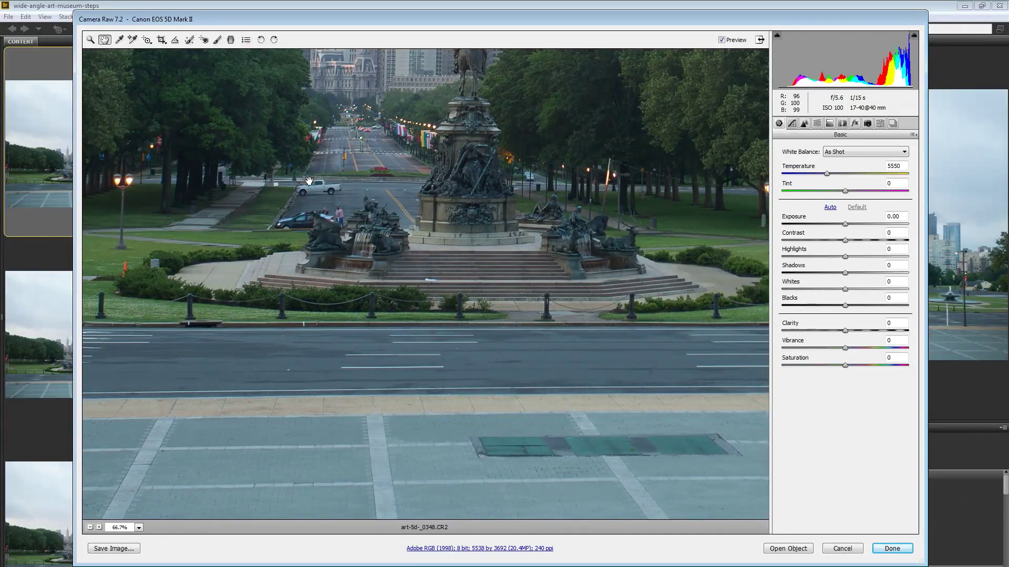
pyautogui.doubleClick(91, 39)
pyautogui.doubleClick(105, 40)
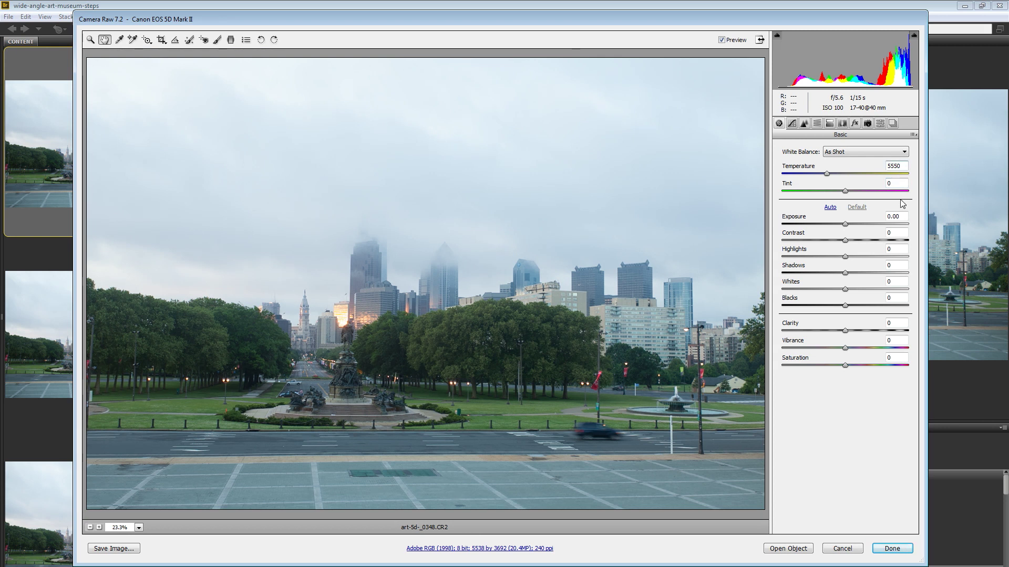
# Step: Warm the white balance to Temperature 8000 and shift Tint to -30
pyautogui.click(846, 174)
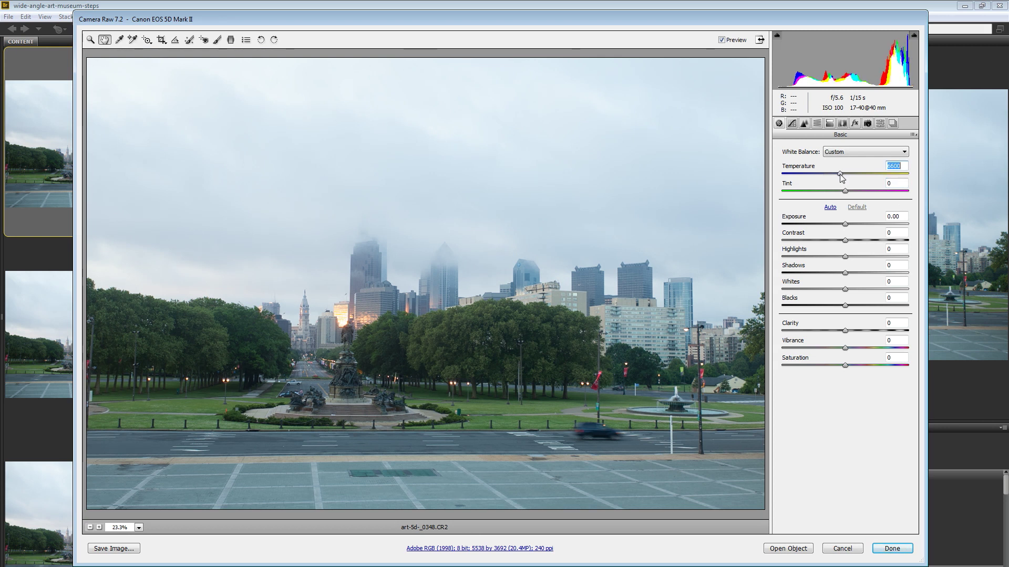
pyautogui.moveTo(846, 175); pyautogui.dragTo(856, 174)
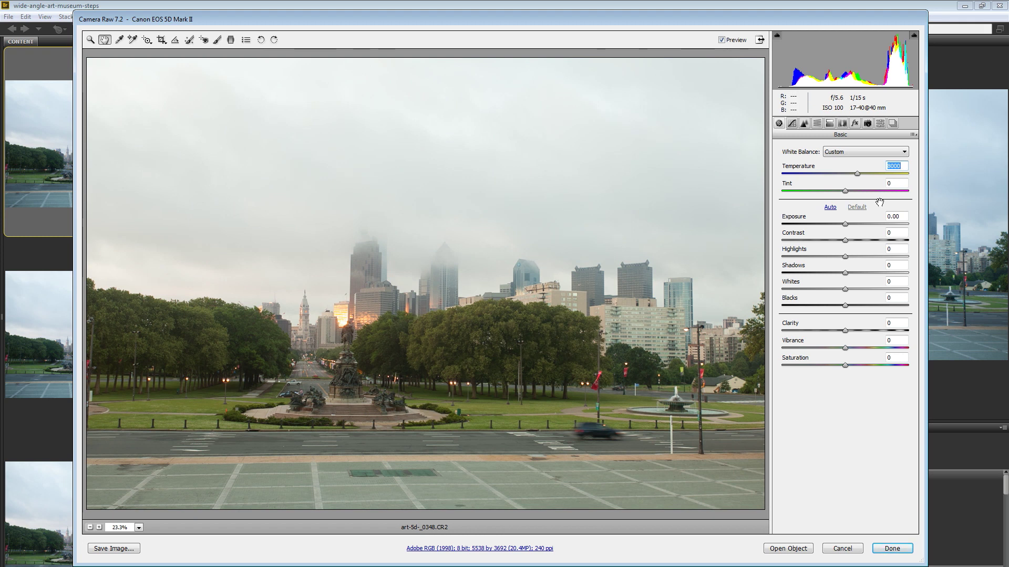
pyautogui.click(893, 183)
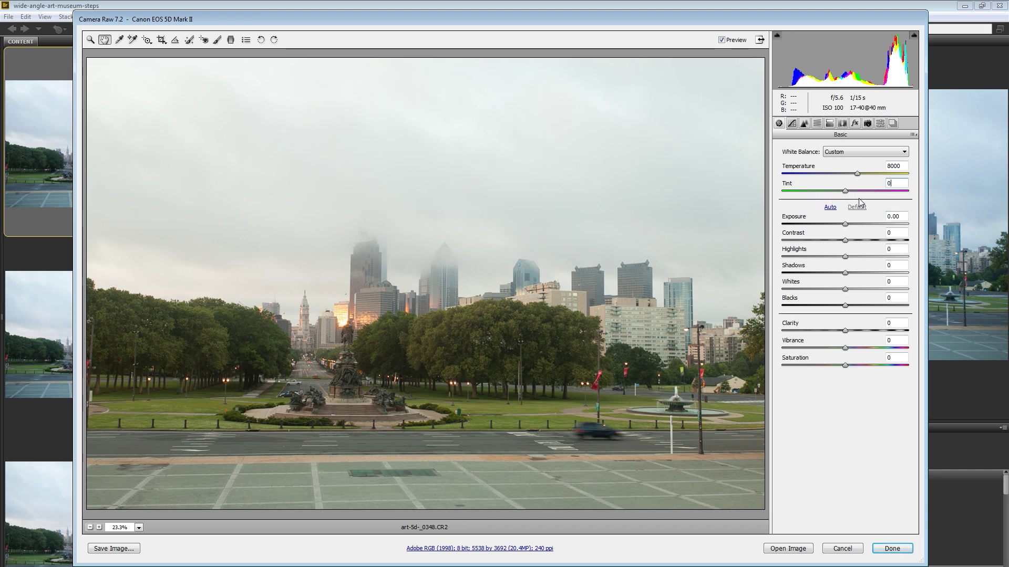
pyautogui.hotkey('shift', 'Down')
pyautogui.hotkey('shift', 'Down')
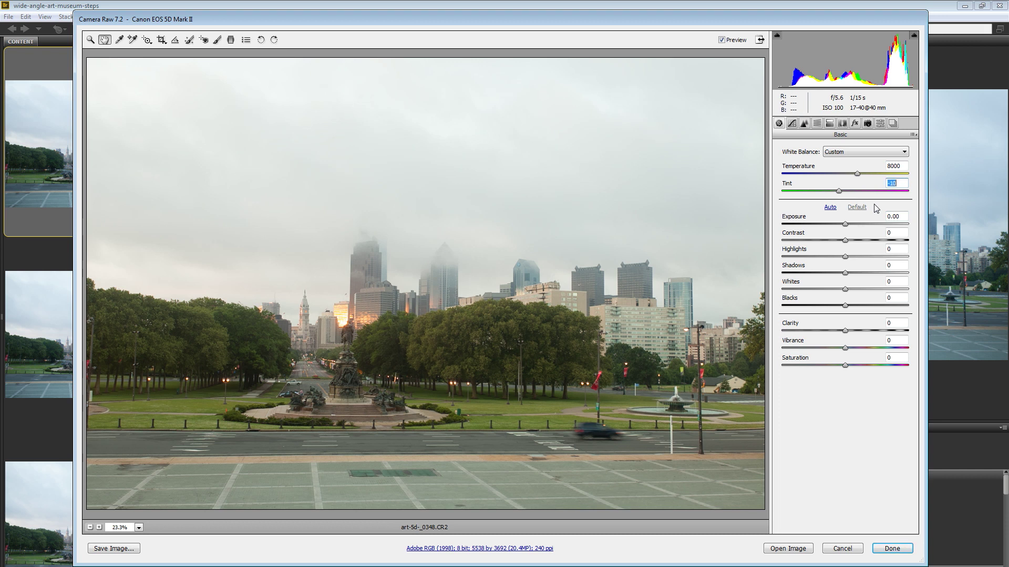
pyautogui.hotkey('shift', 'Down')
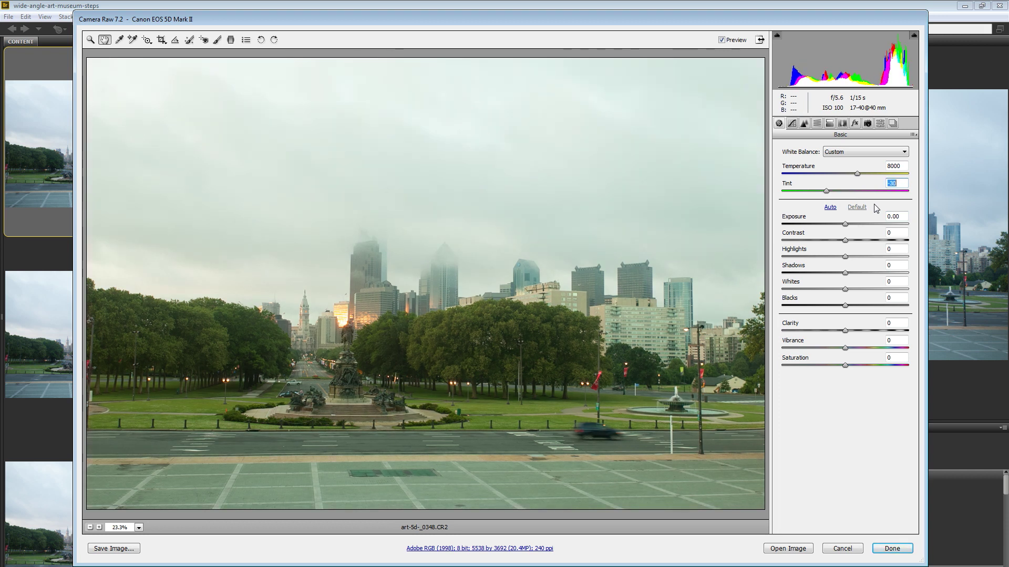
pyautogui.press('shift')
pyautogui.click(721, 42)
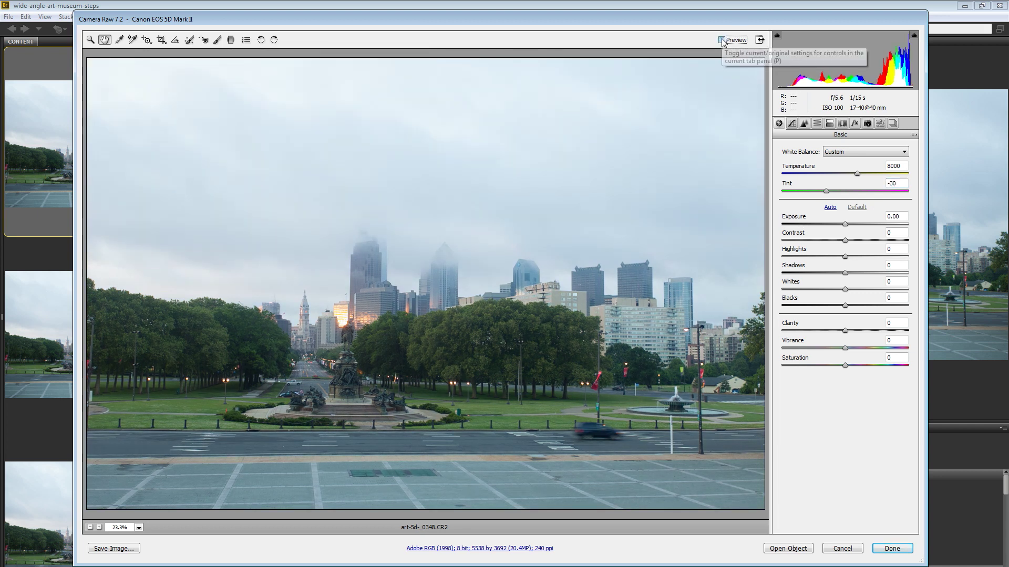
# Step: Compare the edits with the original, then lower Highlights to -50
pyautogui.click(722, 42)
pyautogui.click(722, 41)
pyautogui.click(722, 42)
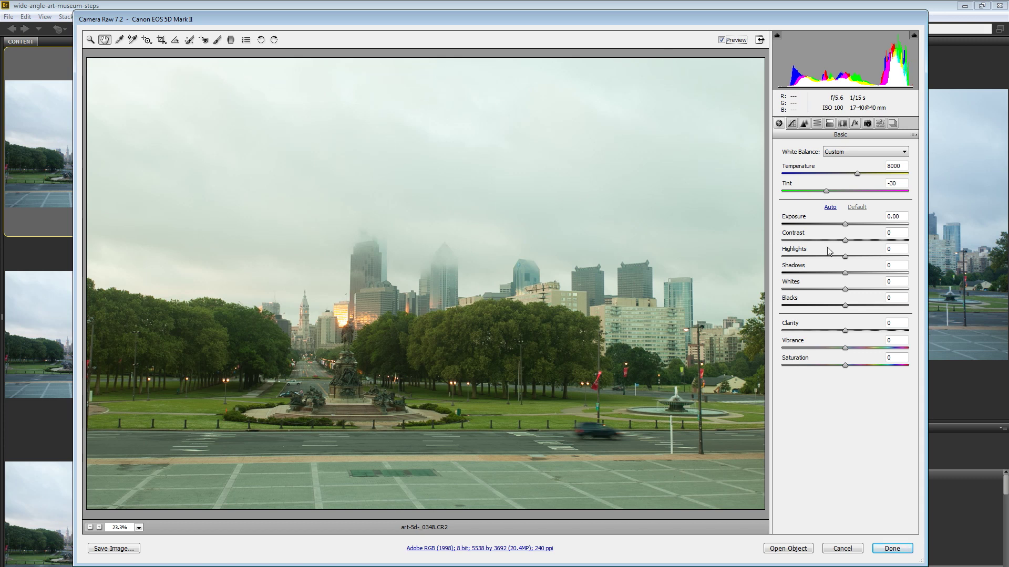
pyautogui.moveTo(844, 258); pyautogui.dragTo(812, 256)
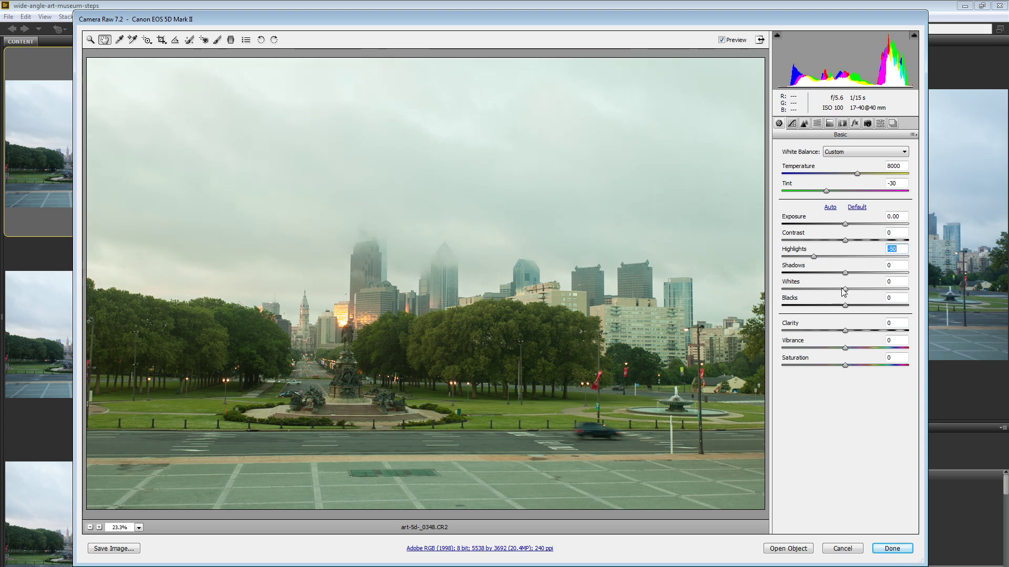
# Step: Lower Whites to -30 while checking the statue and City Hall up close
pyautogui.click(90, 40)
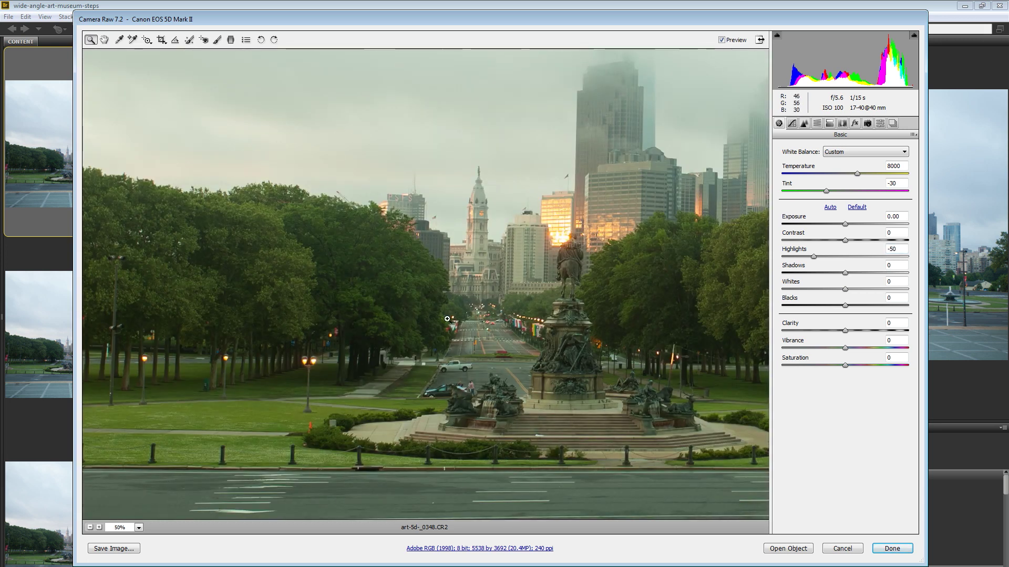
pyautogui.click(350, 317)
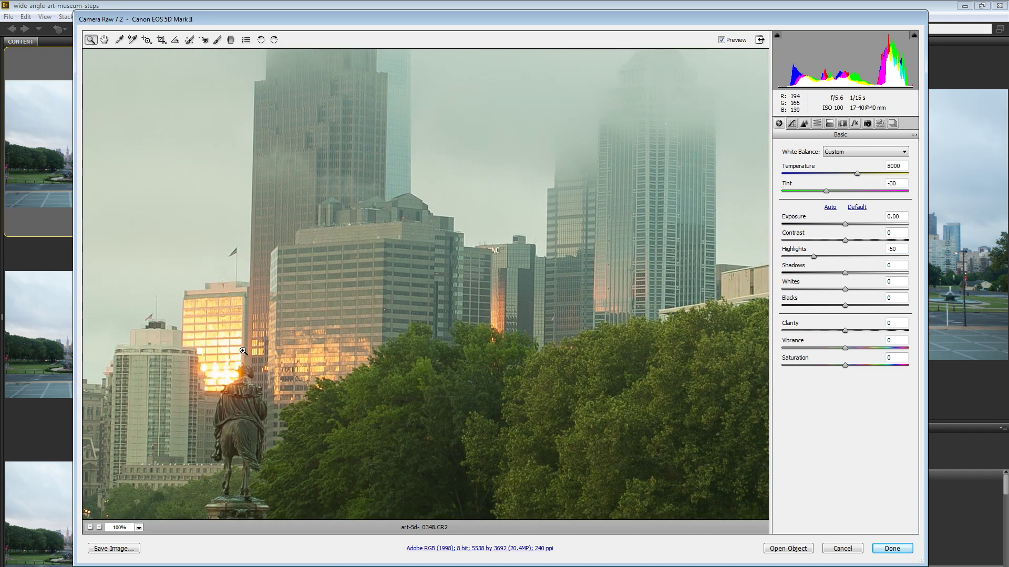
pyautogui.moveTo(243, 351); pyautogui.dragTo(402, 274)
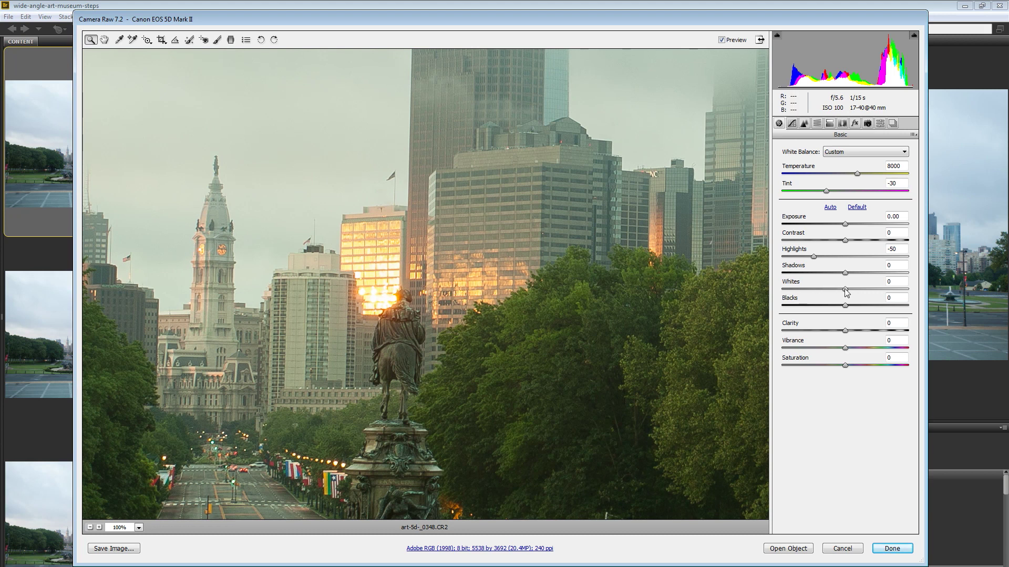
pyautogui.moveTo(845, 291); pyautogui.dragTo(827, 293)
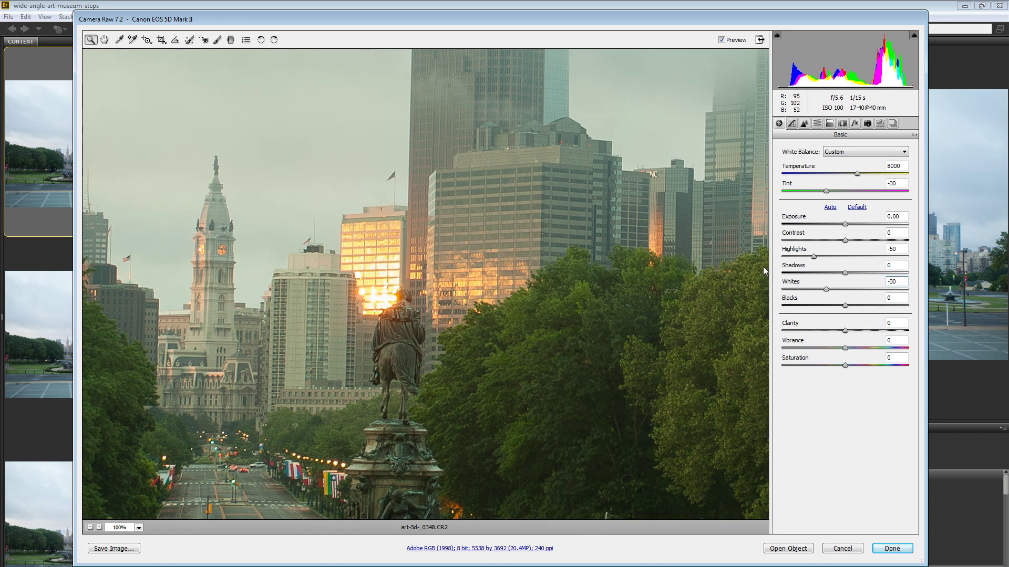
pyautogui.doubleClick(104, 39)
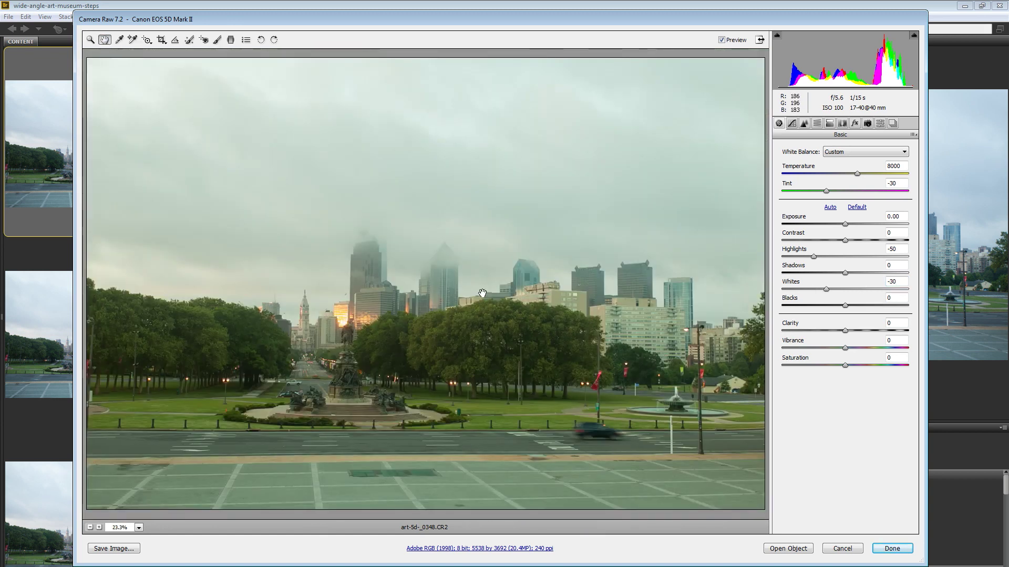
# Step: Set Contrast to -30 and Blacks to +30 in the Basic panel
pyautogui.click(895, 234)
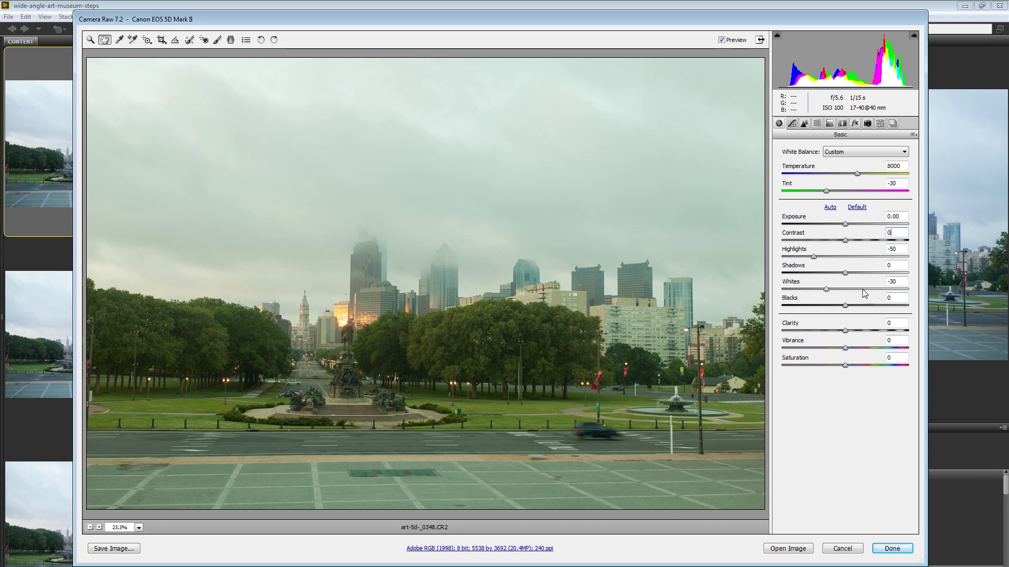
pyautogui.hotkey('shift', 'Down')
pyautogui.hotkey('shift', 'Down')
pyautogui.hotkey('shift', 'Down')
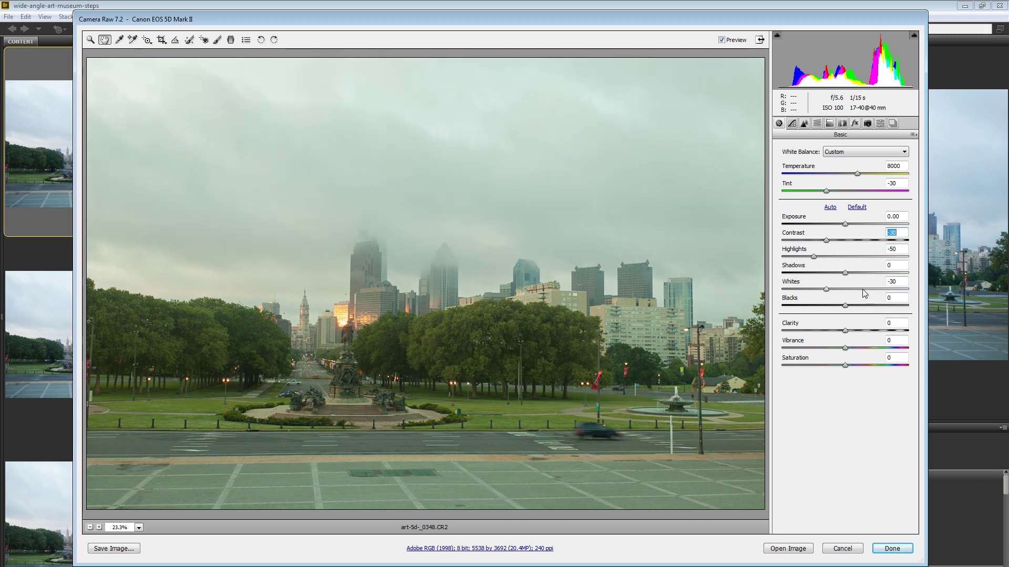
pyautogui.click(894, 298)
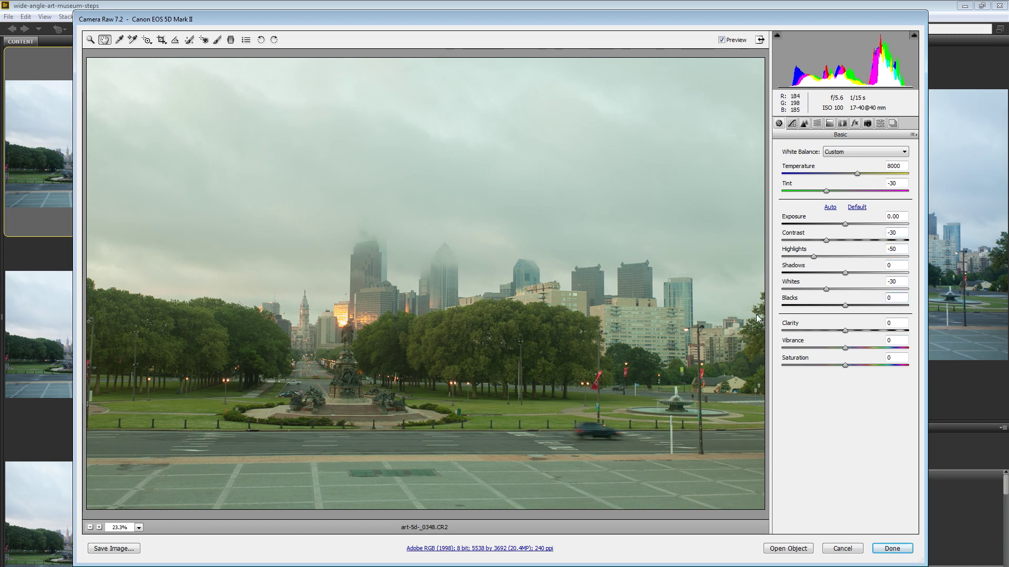
pyautogui.hotkey('shift', 'Up')
pyautogui.hotkey('shift', 'Up')
pyautogui.hotkey('shift', 'Up')
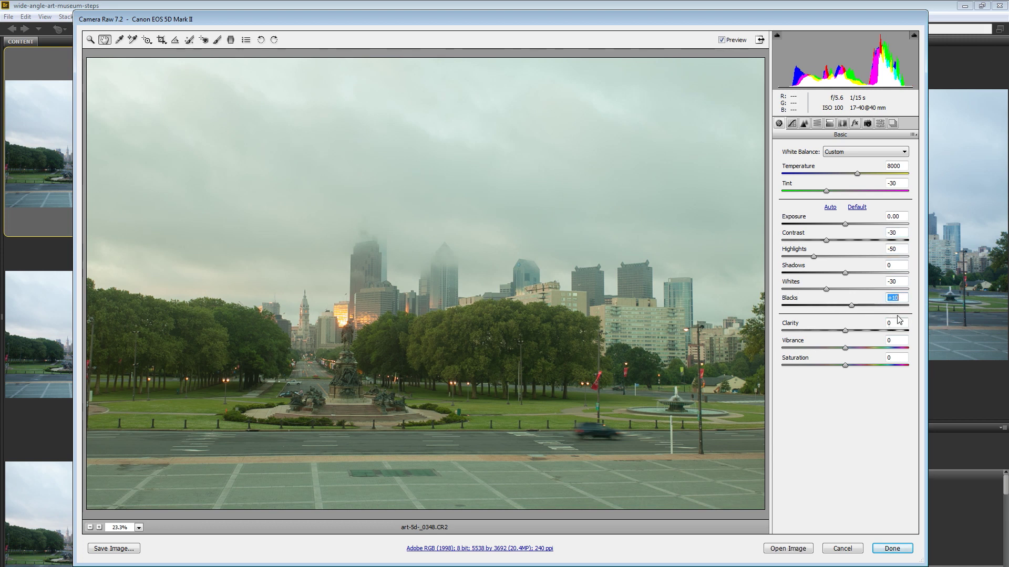
pyautogui.press('shift')
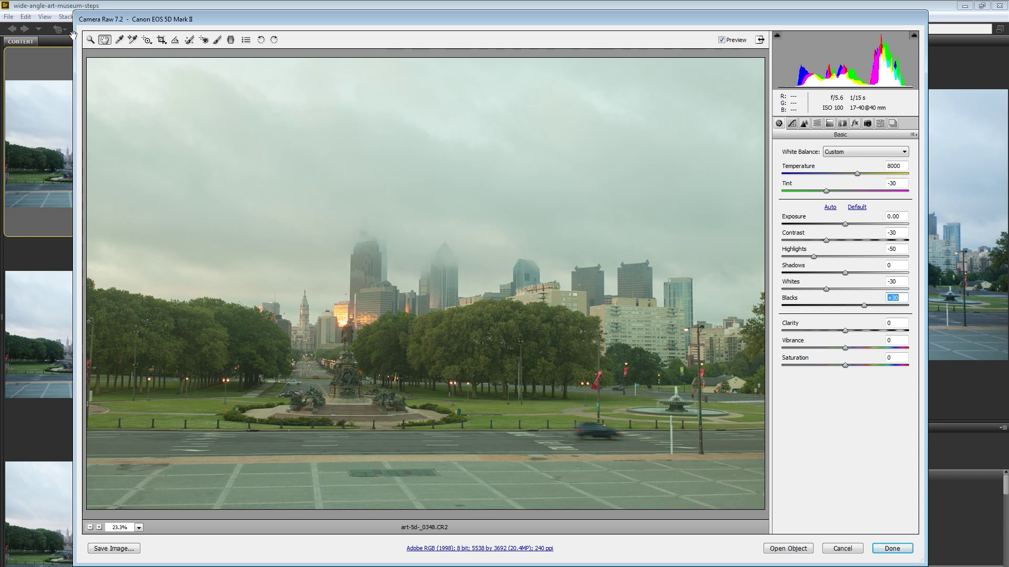
pyautogui.click(90, 41)
pyautogui.click(334, 363)
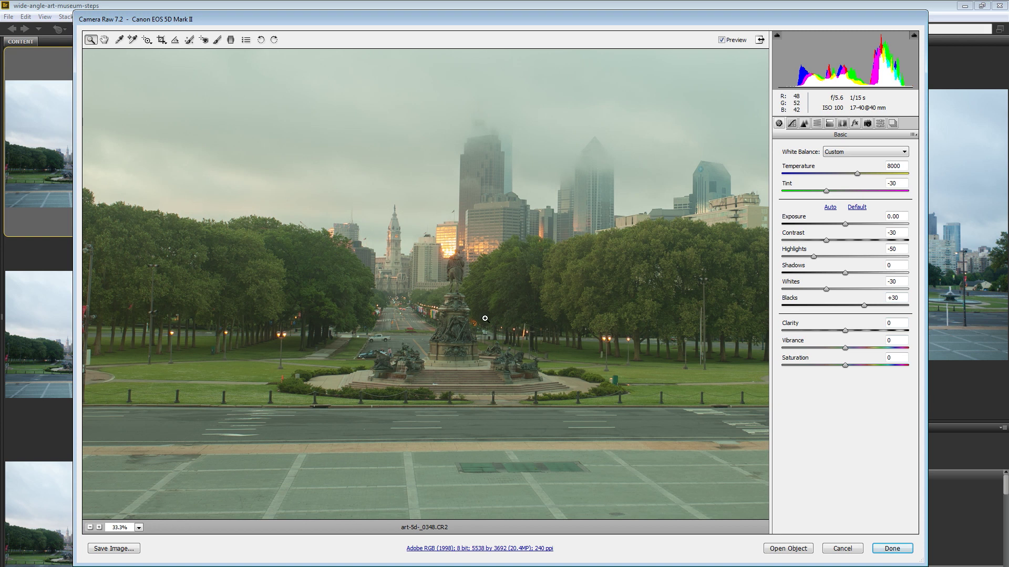
# Step: Add Clarity of +9 at 100% zoom on City Hall, comparing against the original
pyautogui.click(485, 319)
pyautogui.click(438, 385)
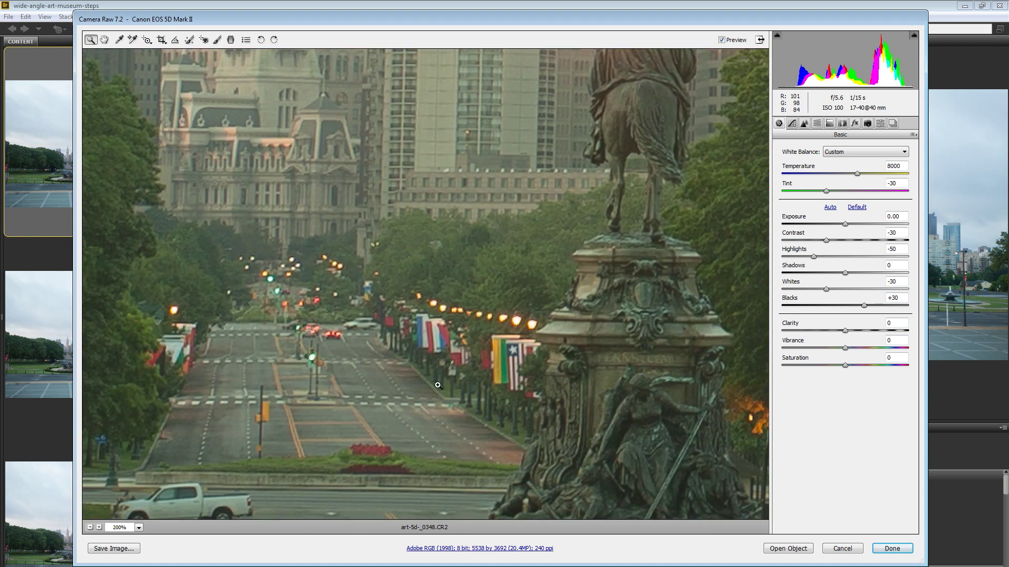
pyautogui.keyDown('alt'); pyautogui.click(568, 288); pyautogui.keyUp('alt')
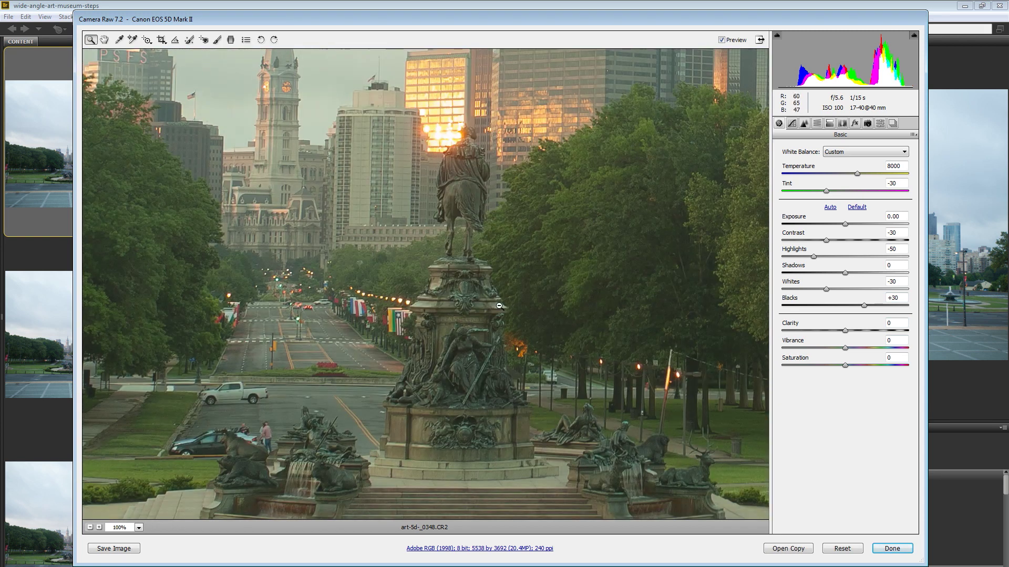
pyautogui.moveTo(486, 280); pyautogui.dragTo(468, 354)
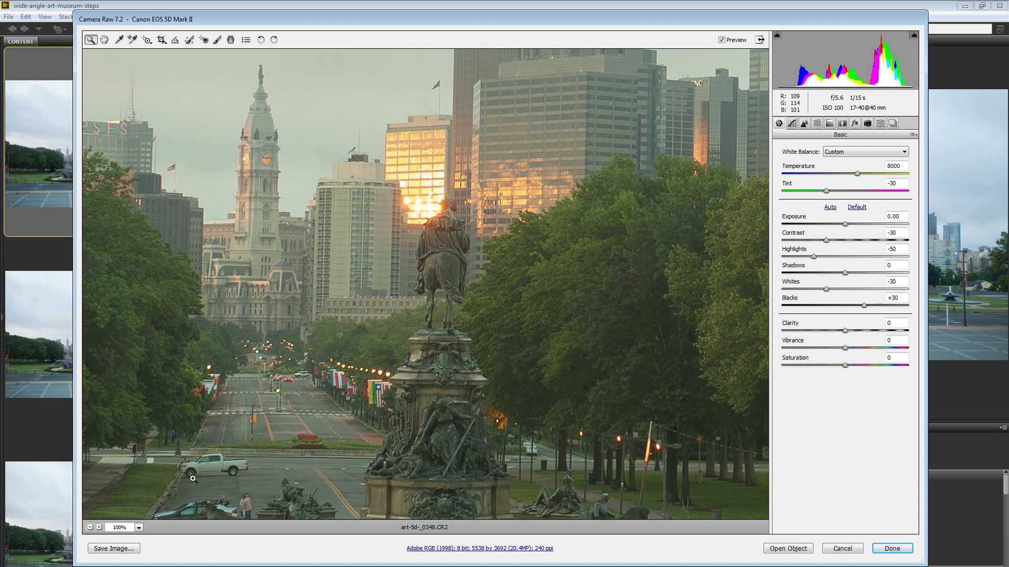
pyautogui.moveTo(886, 331); pyautogui.dragTo(888, 330)
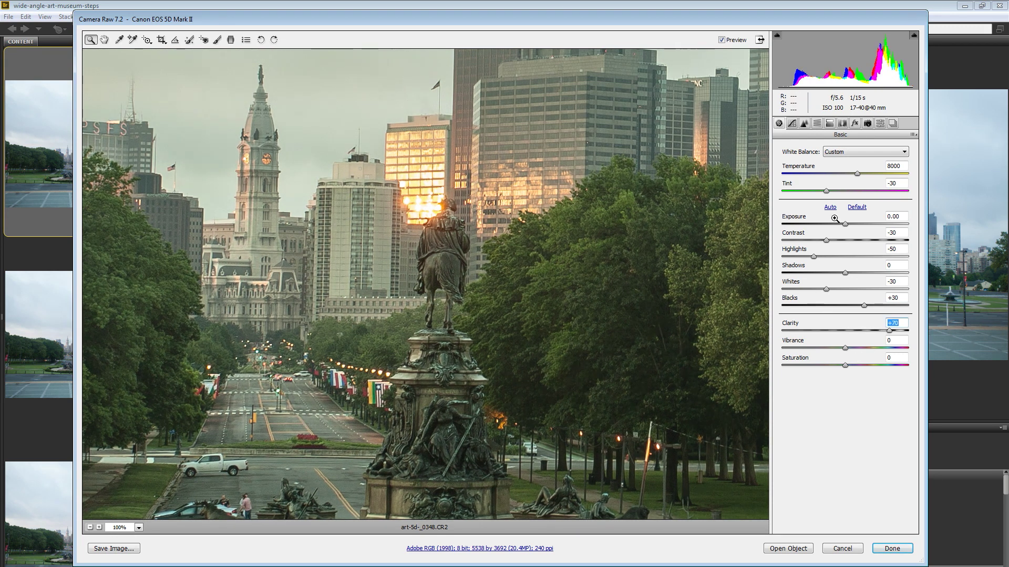
pyautogui.moveTo(886, 332); pyautogui.dragTo(851, 334)
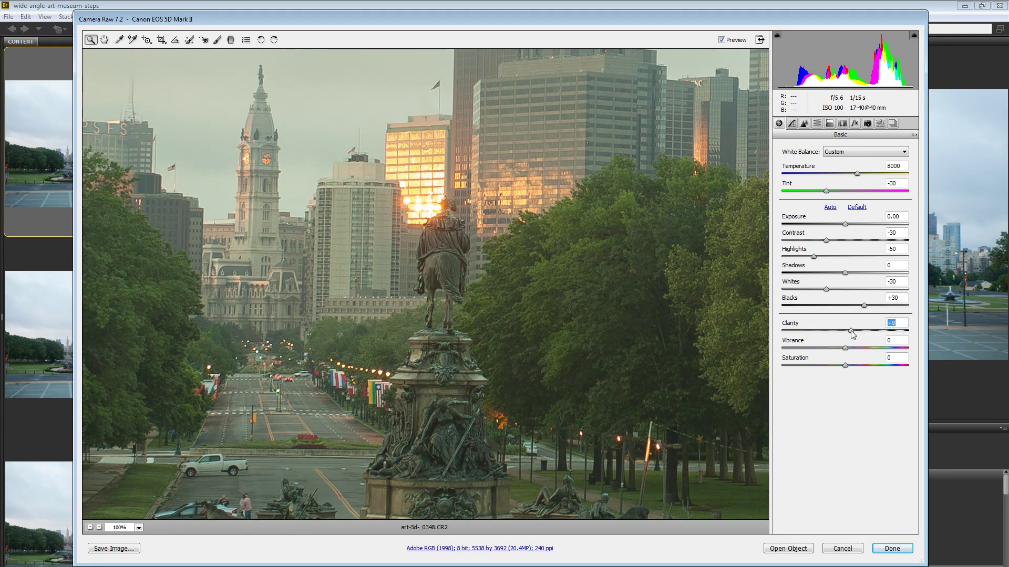
pyautogui.click(723, 44)
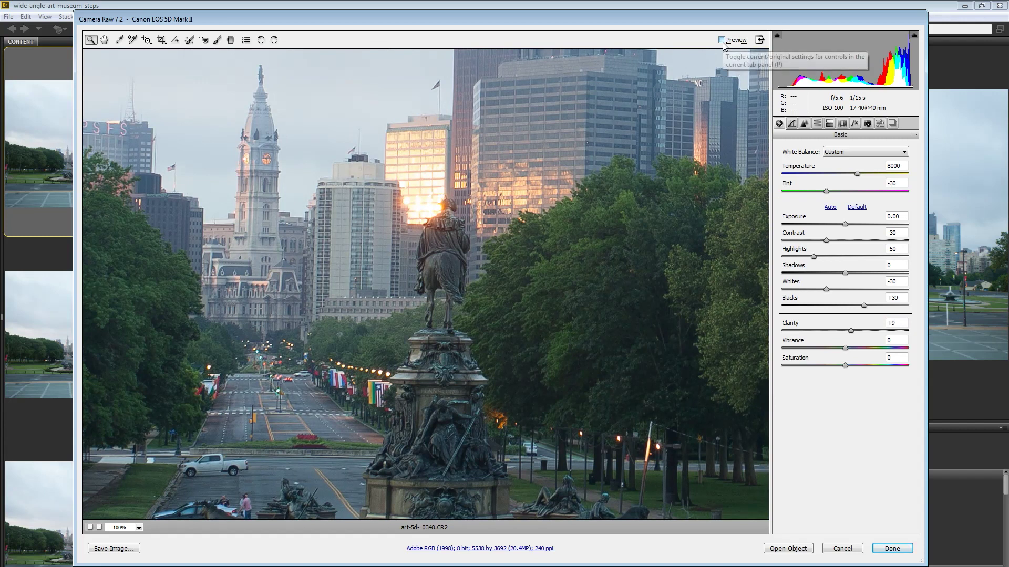
pyautogui.click(723, 44)
pyautogui.click(723, 43)
pyautogui.click(723, 43)
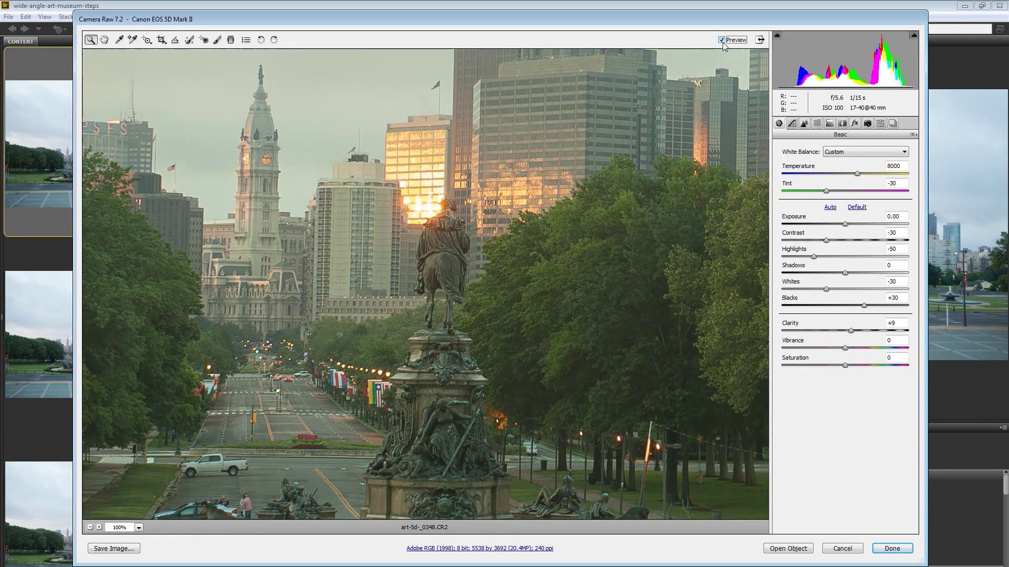
pyautogui.click(723, 43)
pyautogui.click(723, 43)
# Step: Lower Contrast further to -60 and fit the whole photo in view
pyautogui.click(902, 236)
pyautogui.hotkey('shift', 'Down')
pyautogui.hotkey('shift', 'Down')
pyautogui.hotkey('shift', 'Down')
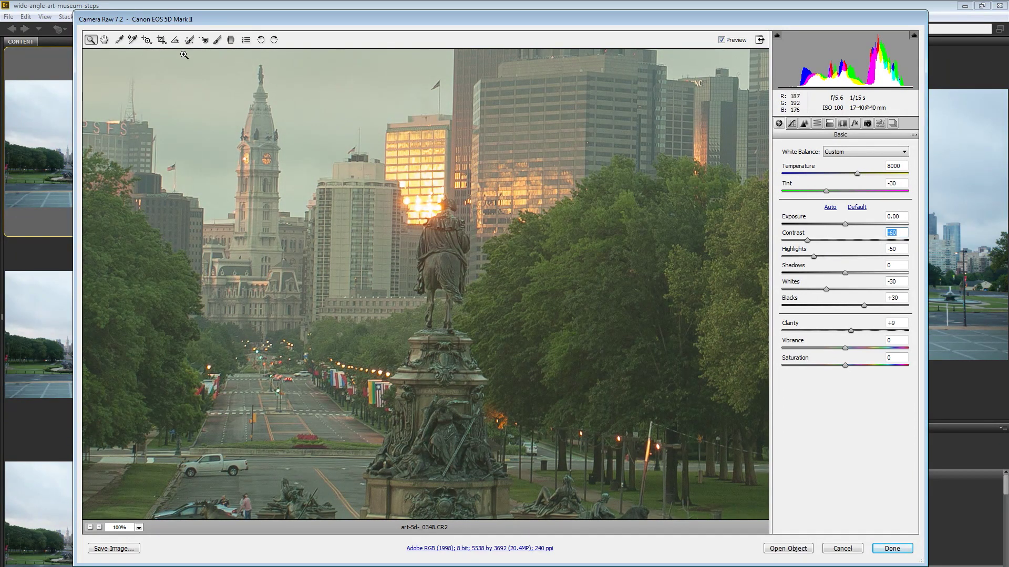
pyautogui.press('shift')
pyautogui.doubleClick(104, 41)
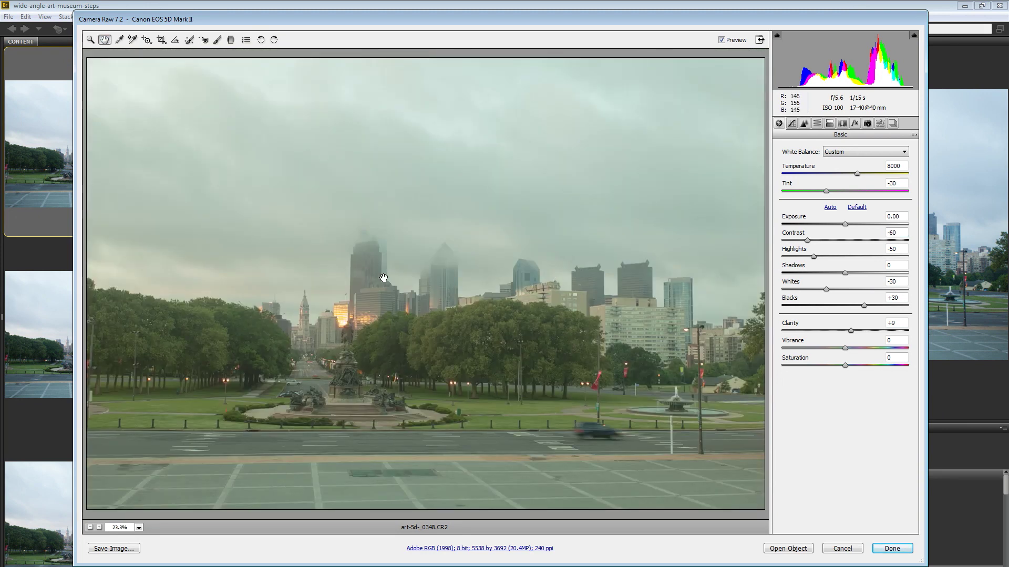
# Step: Set Exposure to -0.50 and compare it with the original at 100% zoom
pyautogui.click(904, 220)
pyautogui.hotkey('shift', 'Down')
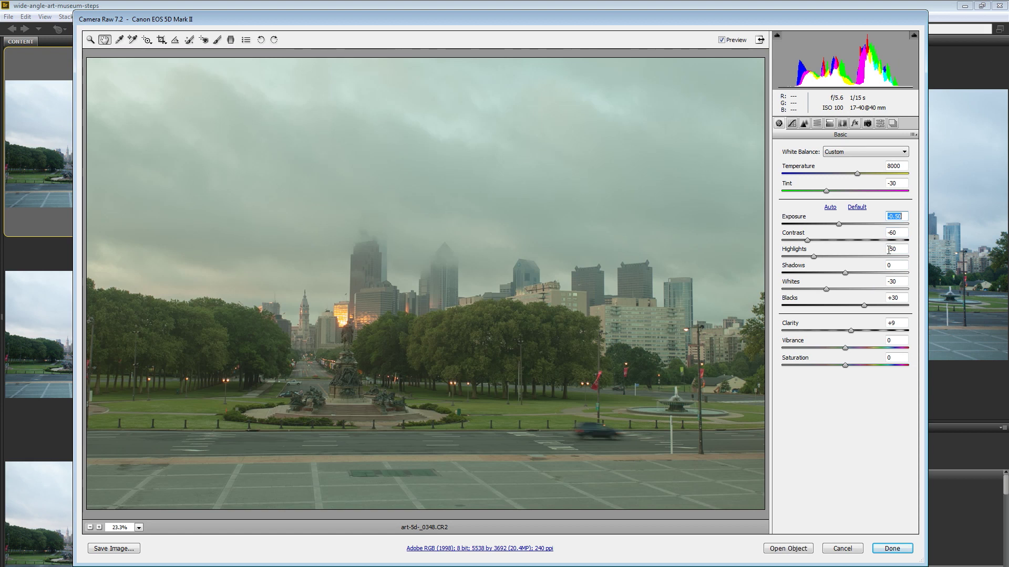
pyautogui.click(897, 216)
pyautogui.doubleClick(91, 39)
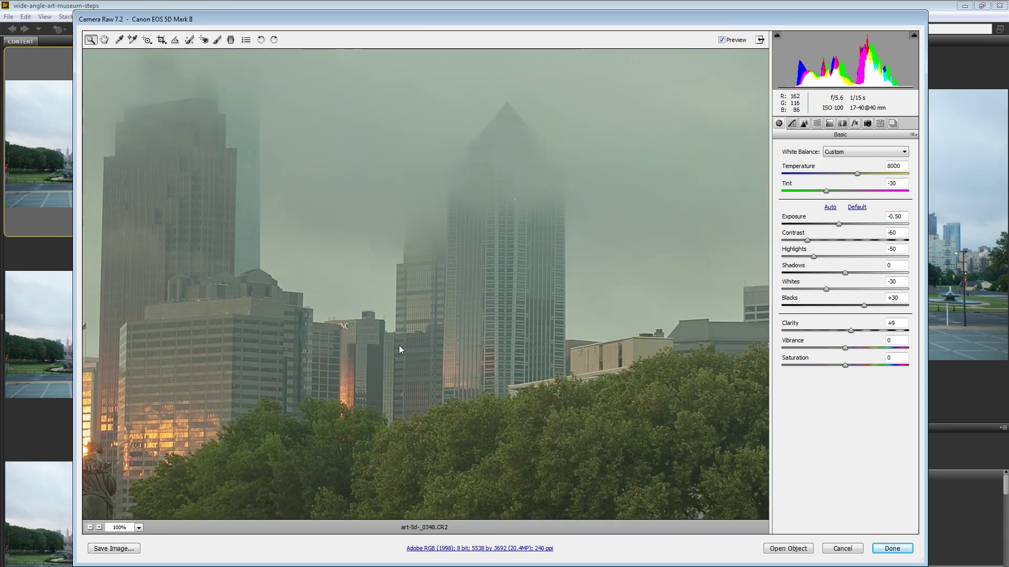
pyautogui.moveTo(398, 344); pyautogui.dragTo(562, 304)
pyautogui.click(722, 41)
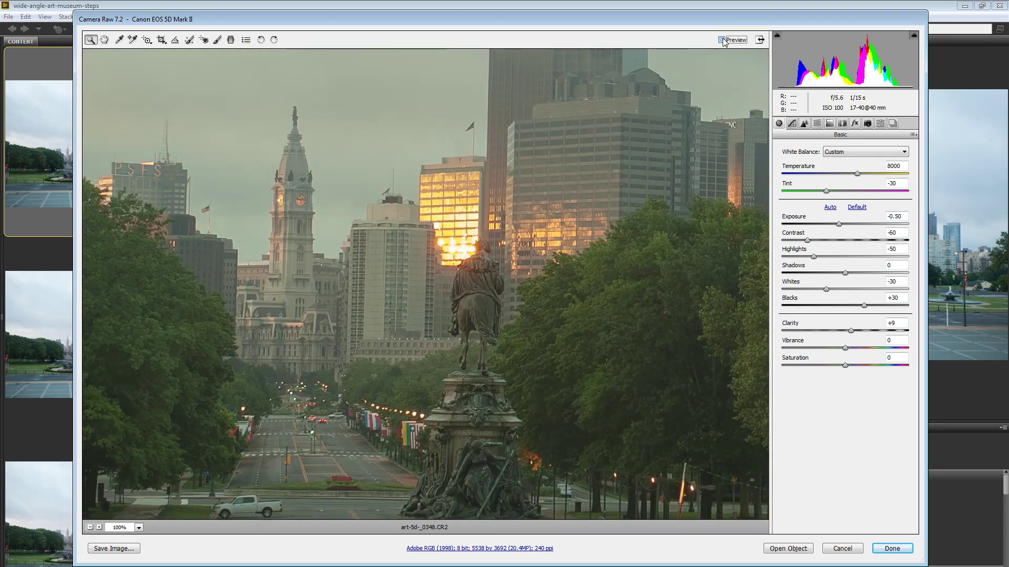
pyautogui.click(723, 40)
pyautogui.click(723, 40)
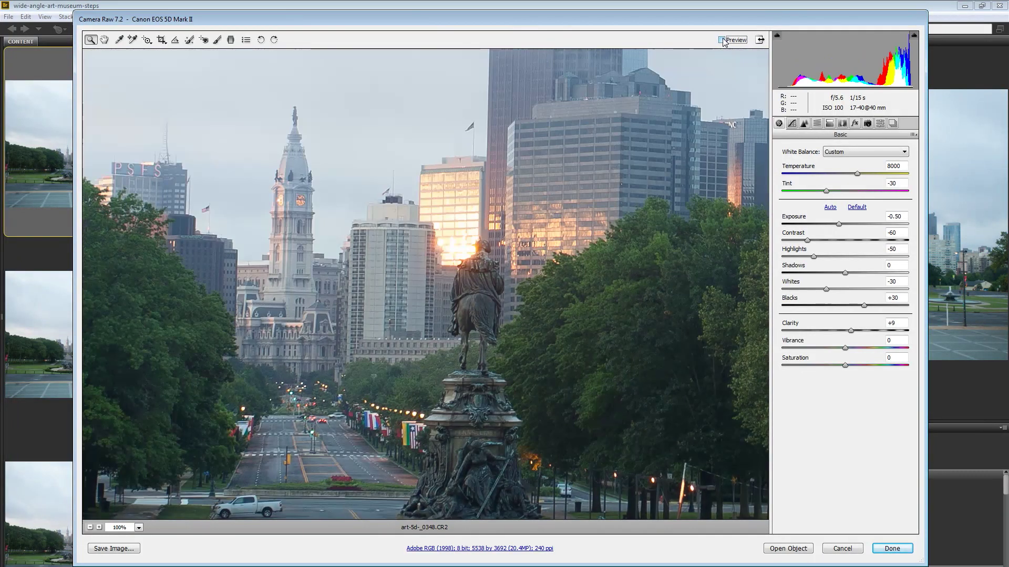
pyautogui.click(722, 41)
pyautogui.doubleClick(104, 39)
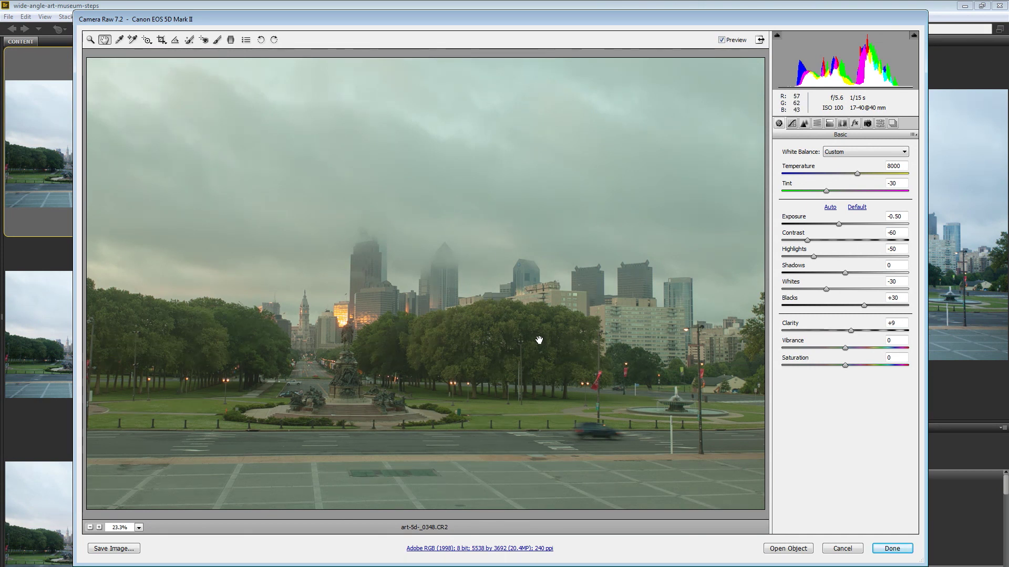
pyautogui.click(792, 124)
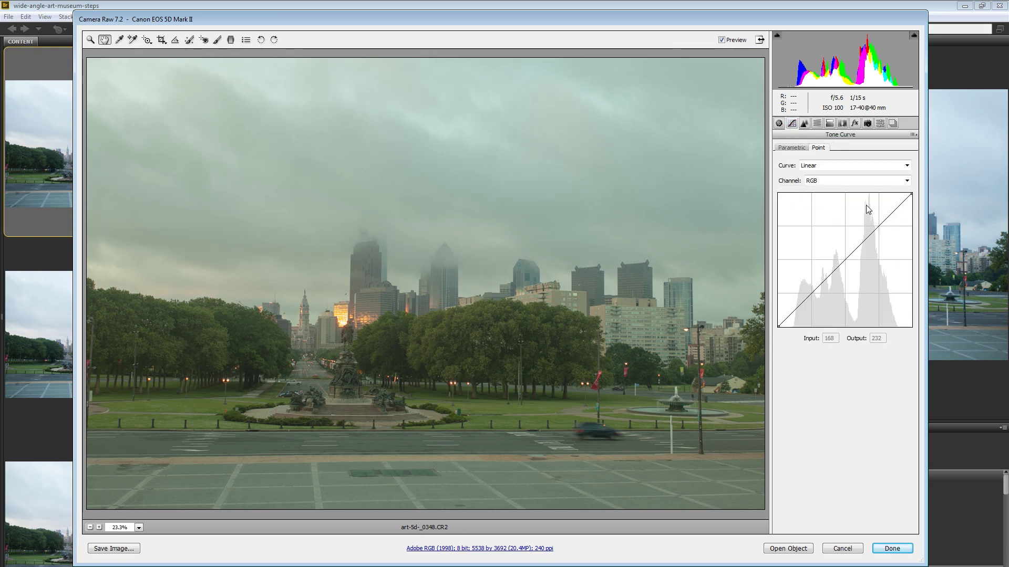
# Step: On the Red tone curve channel, lift a point from Input 181 to Output 188
pyautogui.click(845, 181)
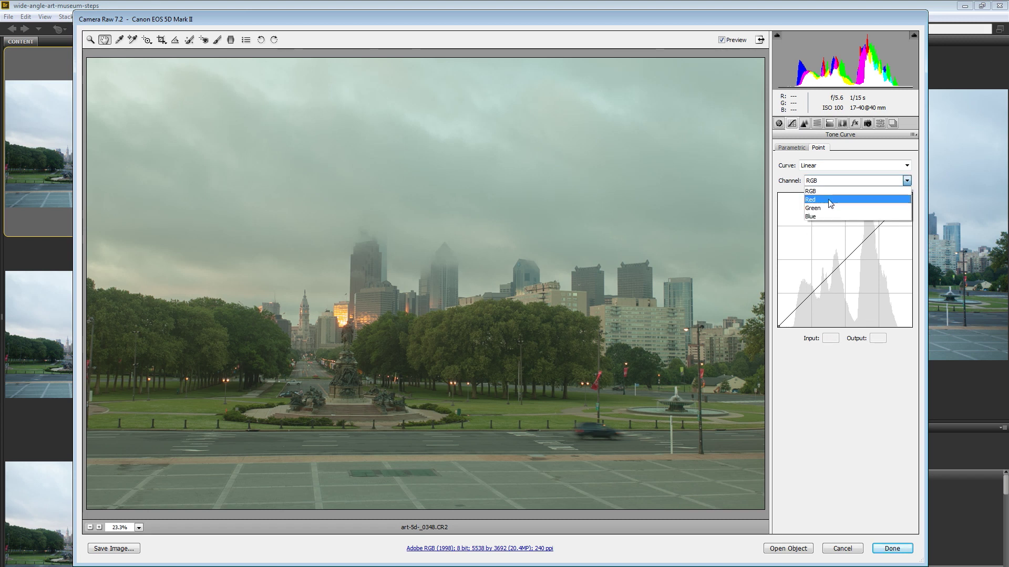
pyautogui.click(830, 204)
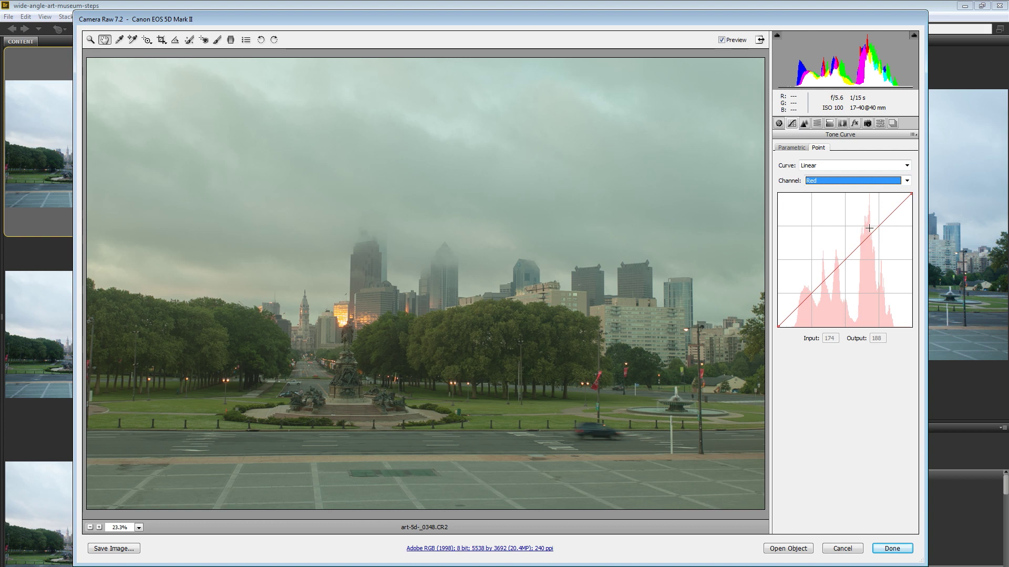
pyautogui.moveTo(873, 230); pyautogui.dragTo(873, 227)
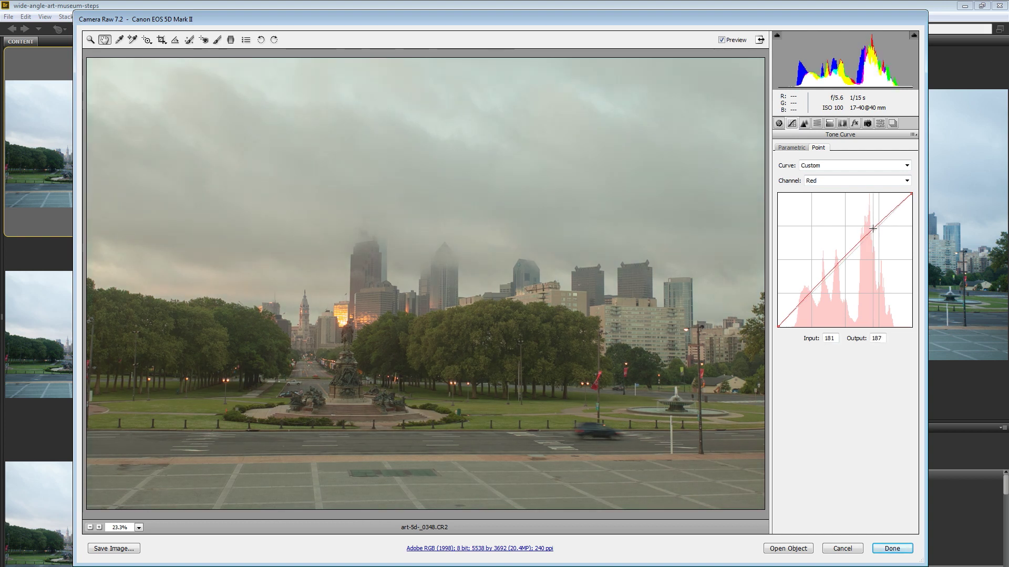
# Step: Toggle Preview off and on to compare the warmer red curve with the original
pyautogui.click(721, 41)
pyautogui.click(722, 40)
pyautogui.click(722, 41)
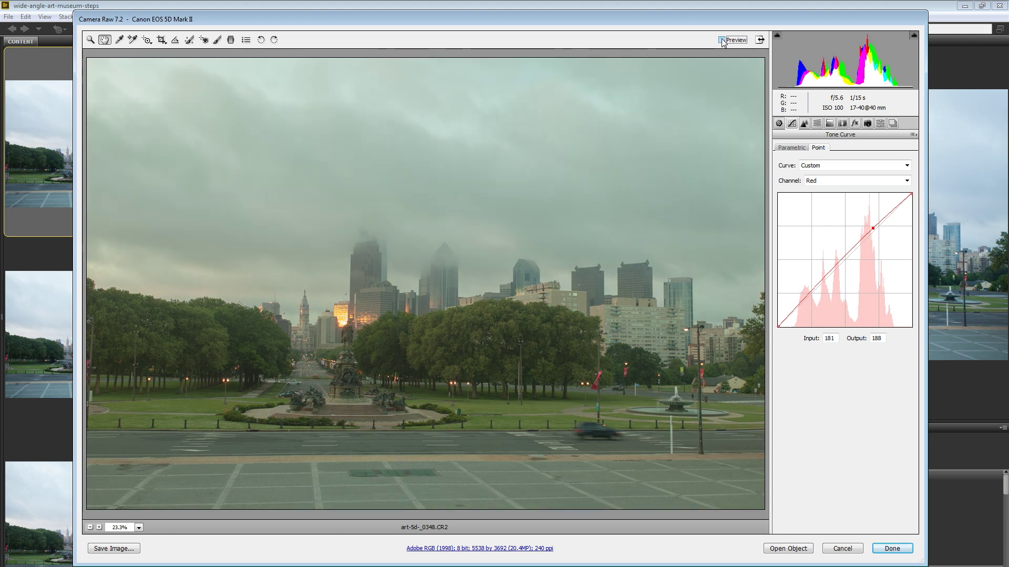
pyautogui.click(722, 41)
pyautogui.click(722, 40)
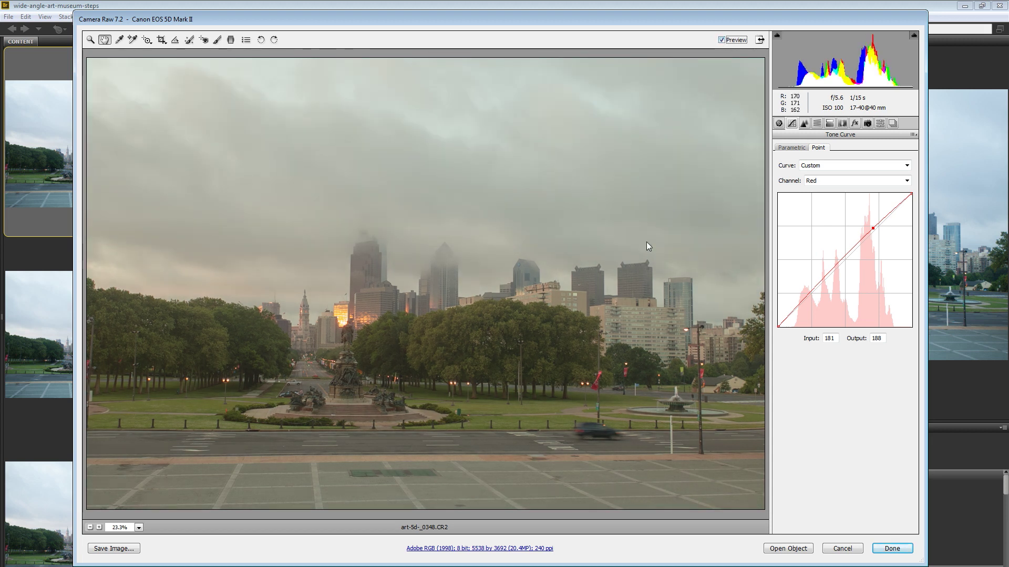
pyautogui.click(725, 40)
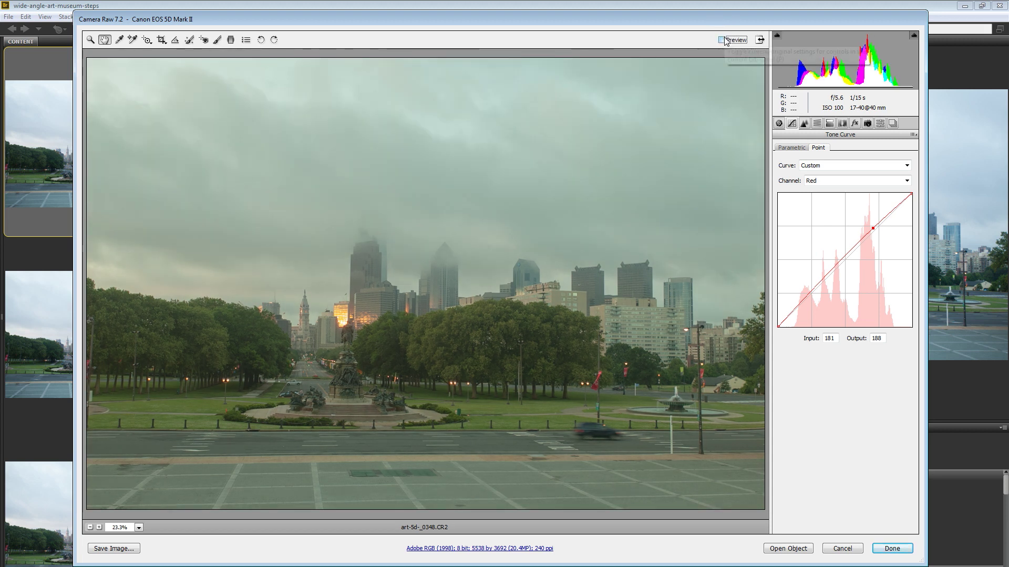
pyautogui.click(724, 41)
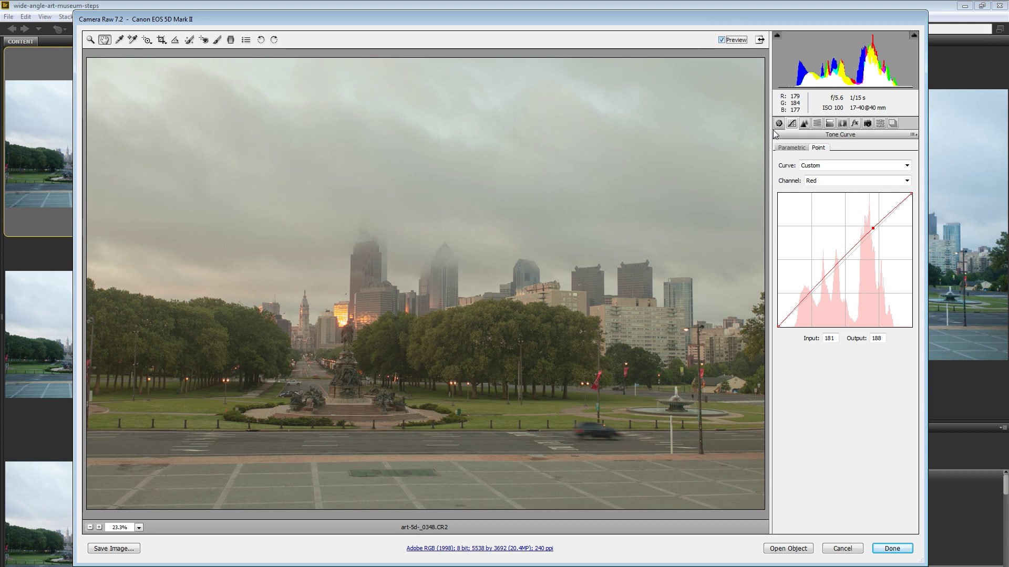
pyautogui.click(722, 41)
pyautogui.click(826, 181)
# Step: Drag a shadow point on the Green curve and compare it with the original
pyautogui.click(833, 201)
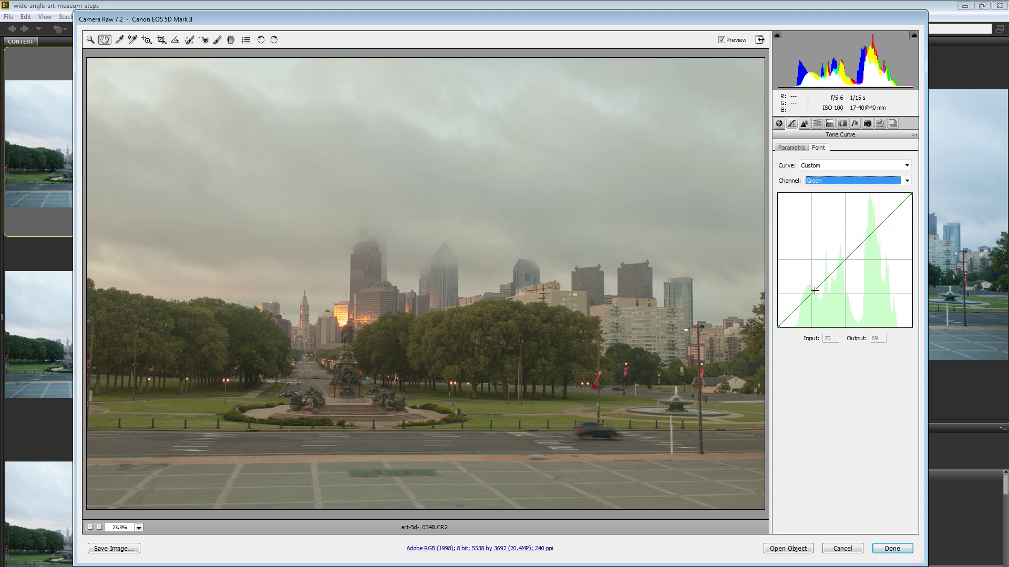
pyautogui.moveTo(813, 291)
pyautogui.mouseDown()
pyautogui.moveTo(819, 301)
pyautogui.moveTo(808, 294)
pyautogui.mouseUp()
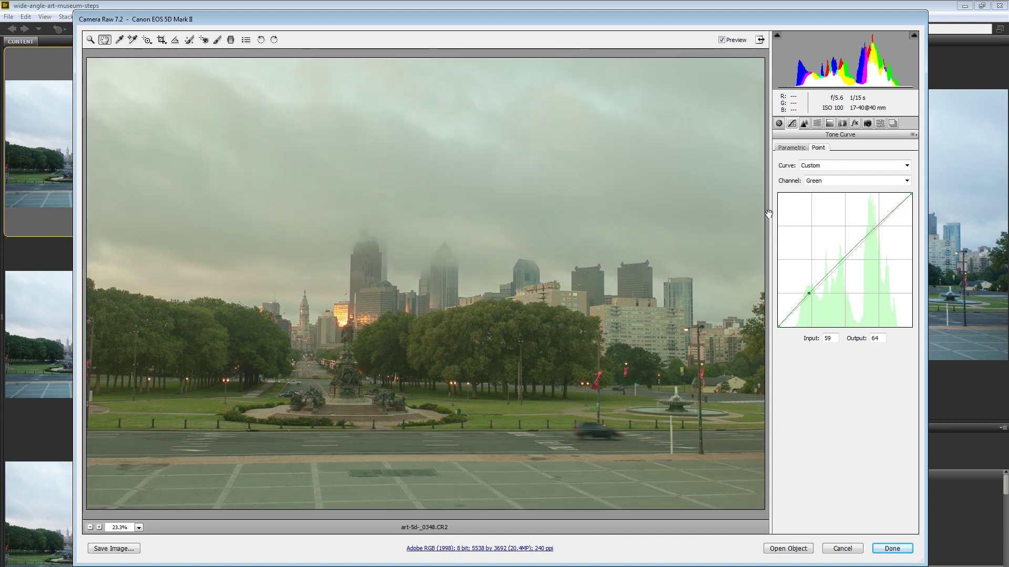
pyautogui.click(731, 40)
pyautogui.click(731, 40)
# Step: On the Blue curve, add points at 197/188 and 59/58, then compare with Preview
pyautogui.click(856, 180)
pyautogui.click(838, 217)
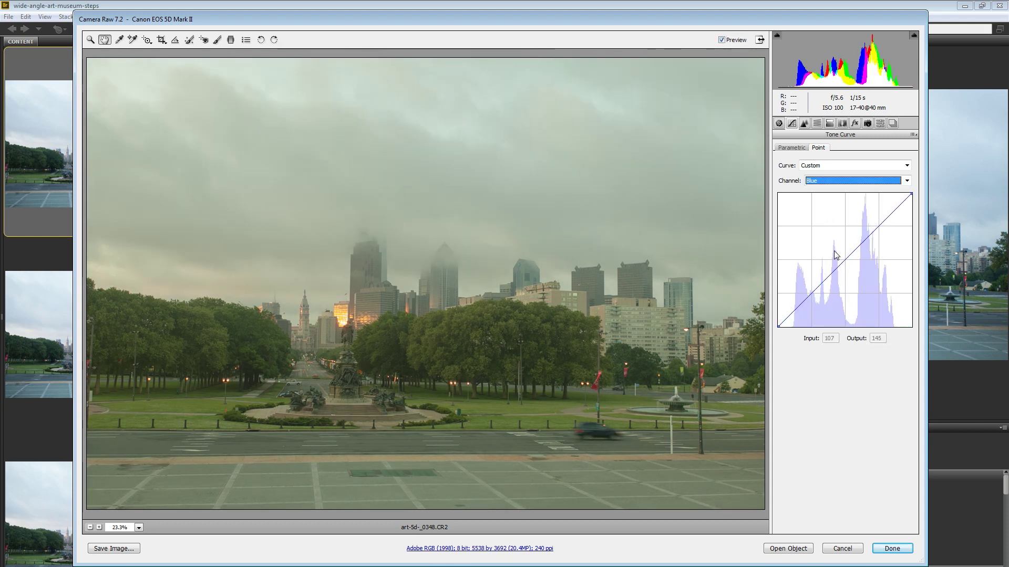
pyautogui.click(879, 226)
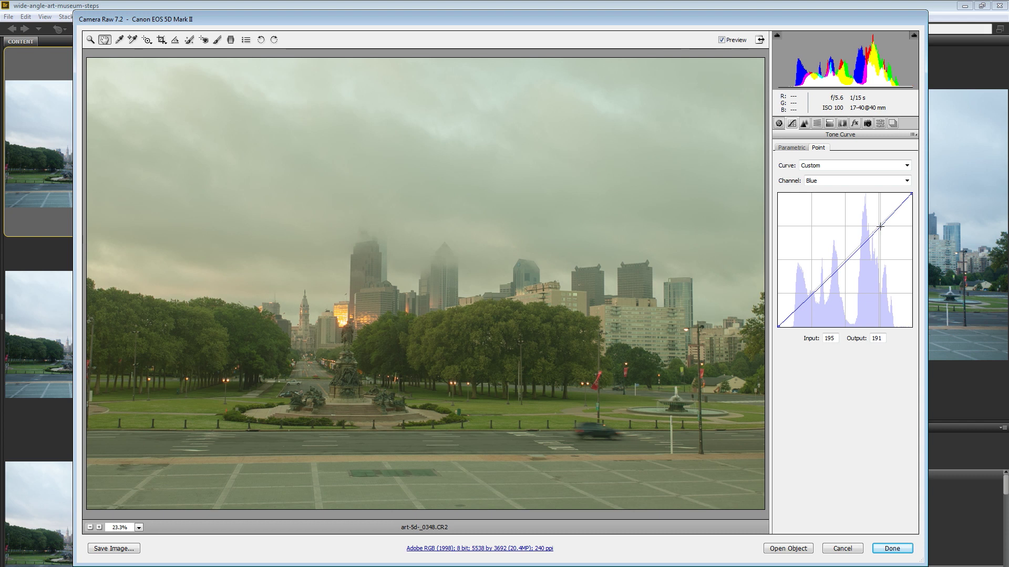
pyautogui.moveTo(880, 226); pyautogui.dragTo(881, 228)
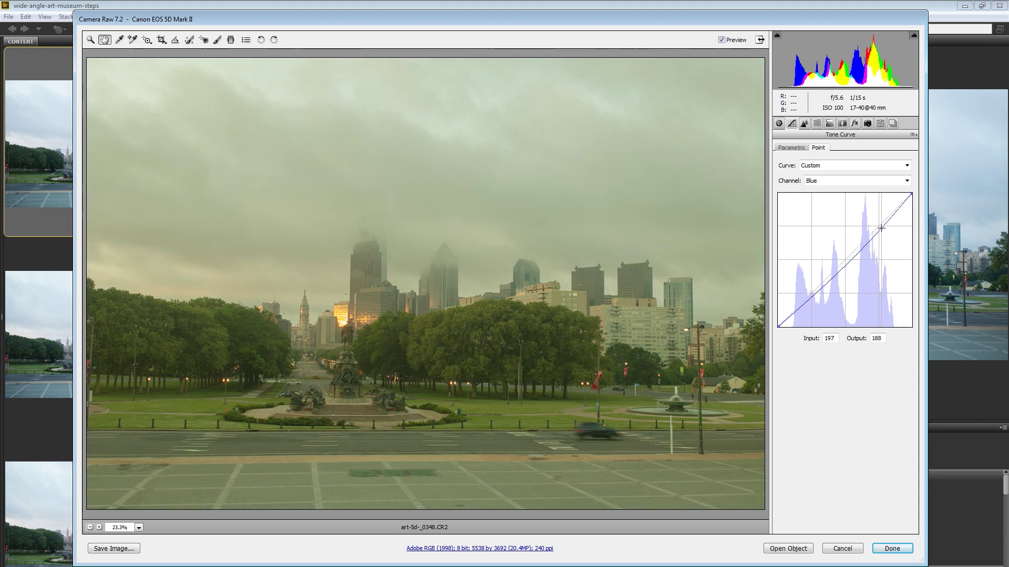
pyautogui.click(809, 296)
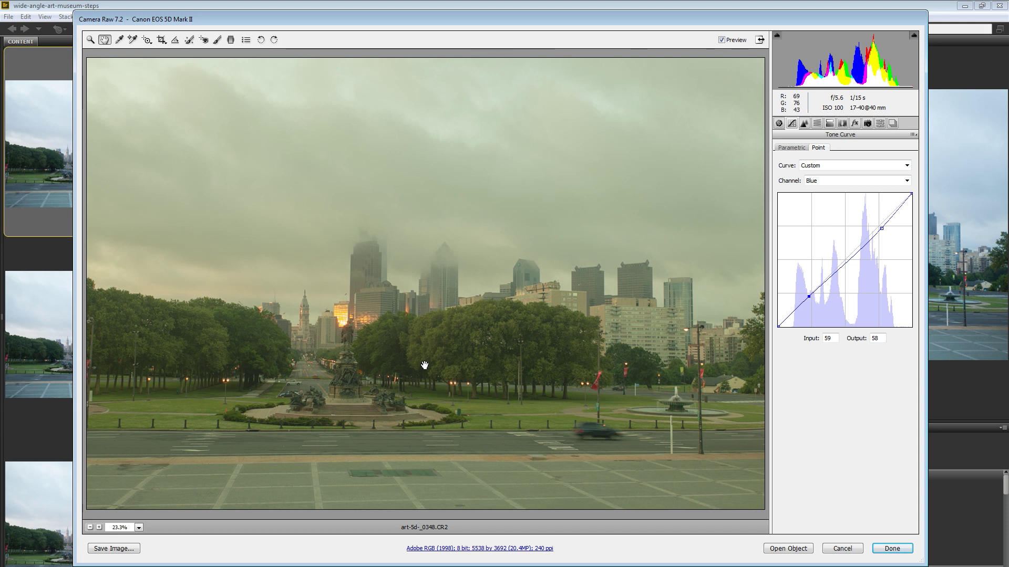
pyautogui.click(723, 41)
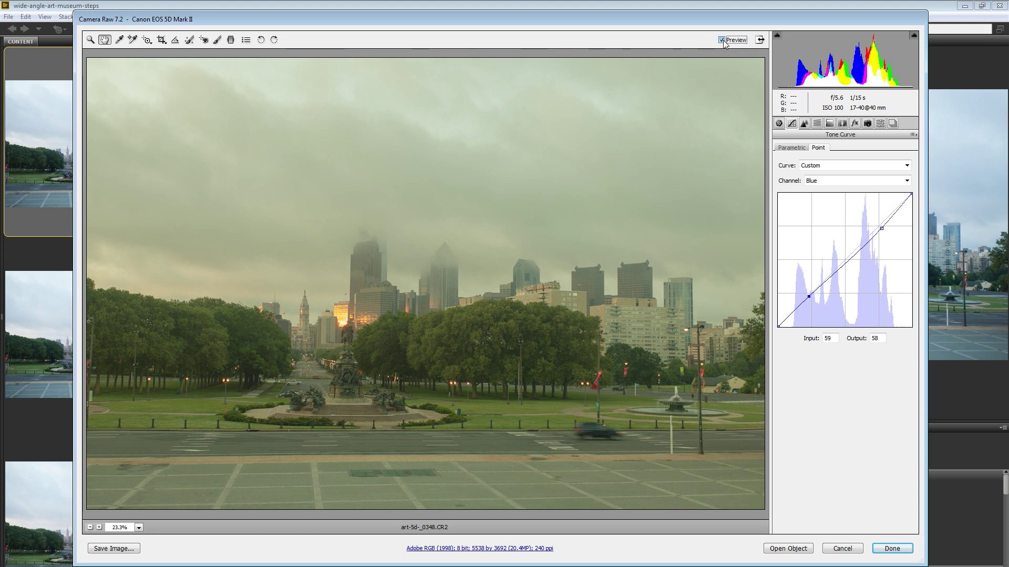
pyautogui.click(722, 40)
pyautogui.click(722, 40)
pyautogui.click(819, 123)
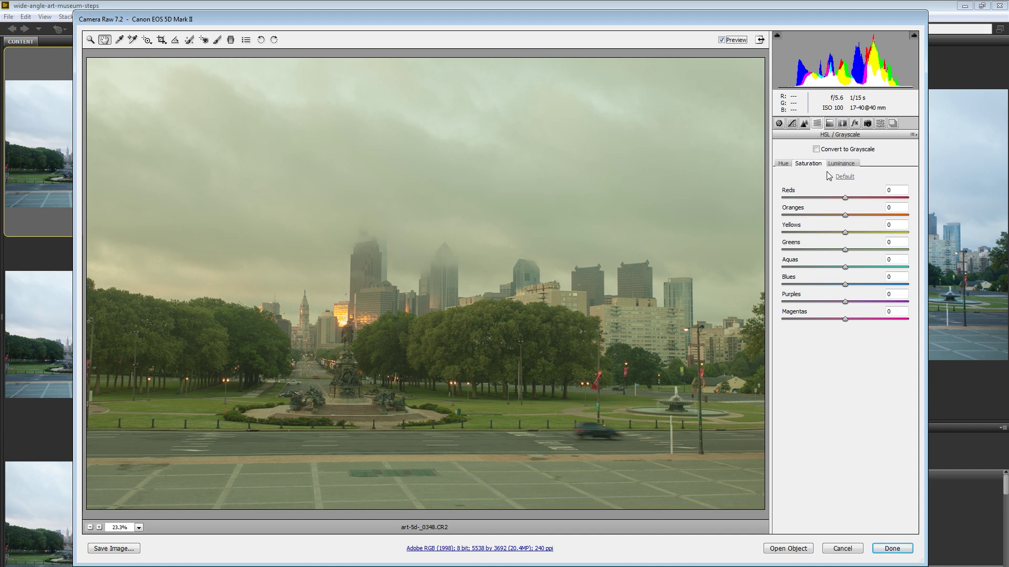
# Step: Check the city at 100%, return to 33.3%, and set the Yellows hue to +23
pyautogui.doubleClick(90, 39)
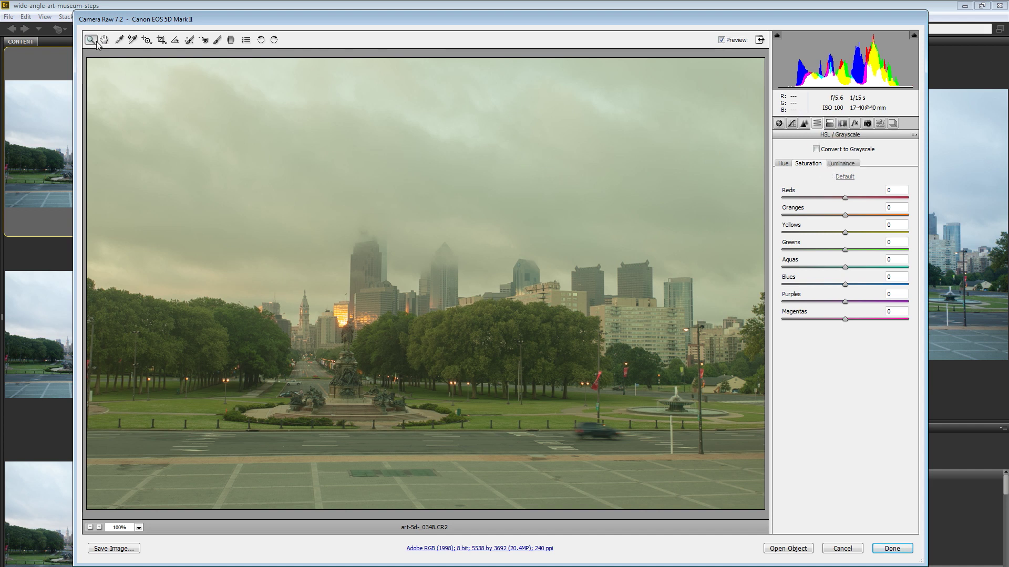
pyautogui.moveTo(368, 310); pyautogui.dragTo(551, 113)
pyautogui.moveTo(353, 328); pyautogui.dragTo(460, 304)
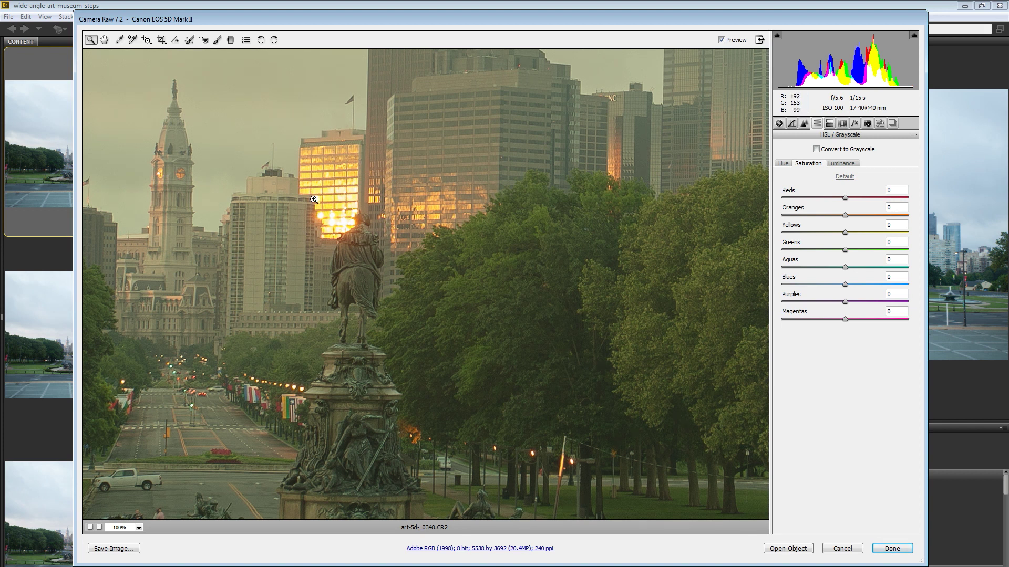
pyautogui.keyDown('alt'); pyautogui.click(447, 266); pyautogui.keyUp('alt')
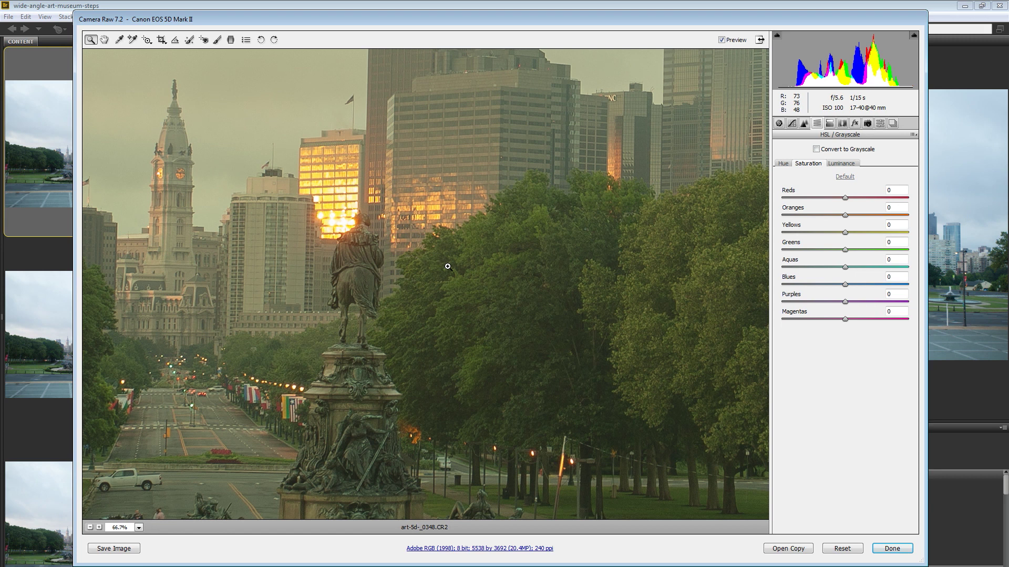
pyautogui.keyDown('alt'); pyautogui.click(464, 285); pyautogui.keyUp('alt')
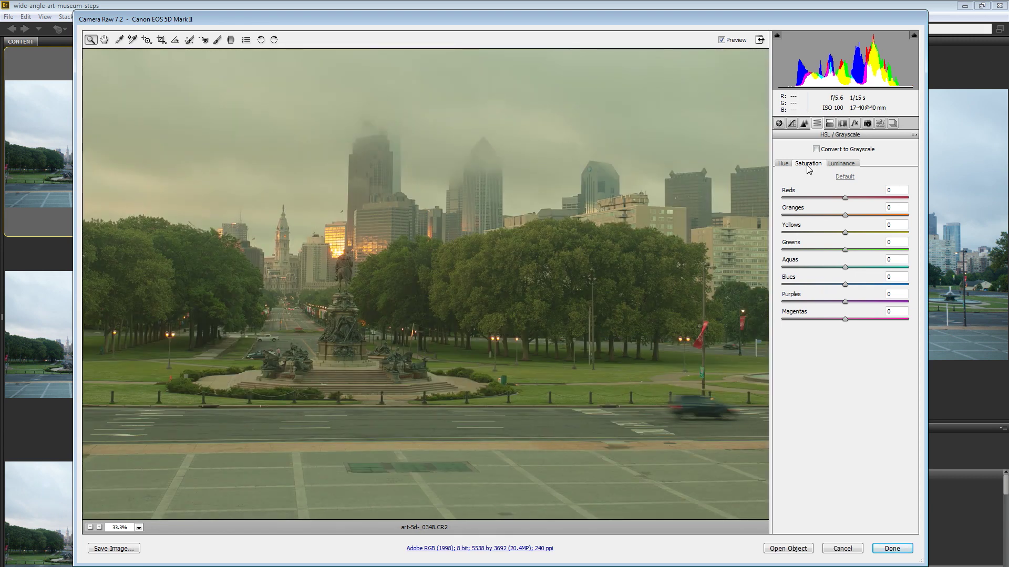
pyautogui.click(787, 164)
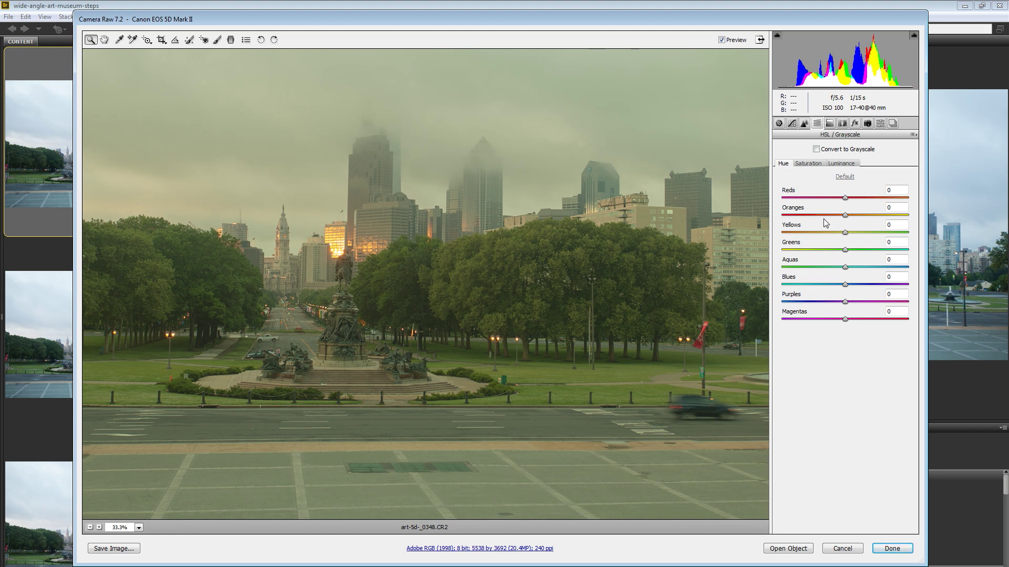
pyautogui.moveTo(844, 232); pyautogui.dragTo(854, 234)
# Step: Set HSL Saturation to Greens +40, Yellows +21 and Oranges +29
pyautogui.click(808, 164)
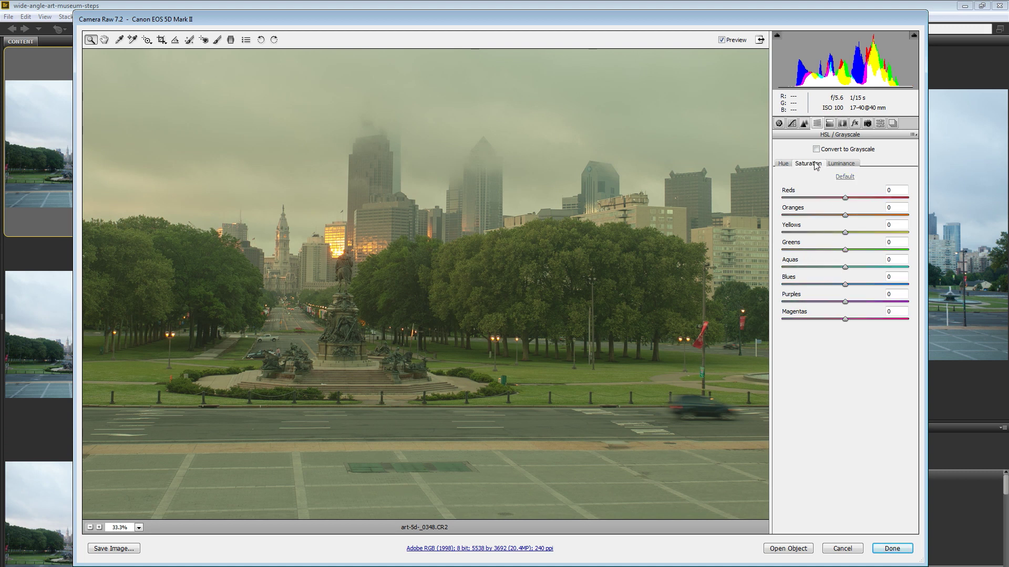
pyautogui.click(870, 249)
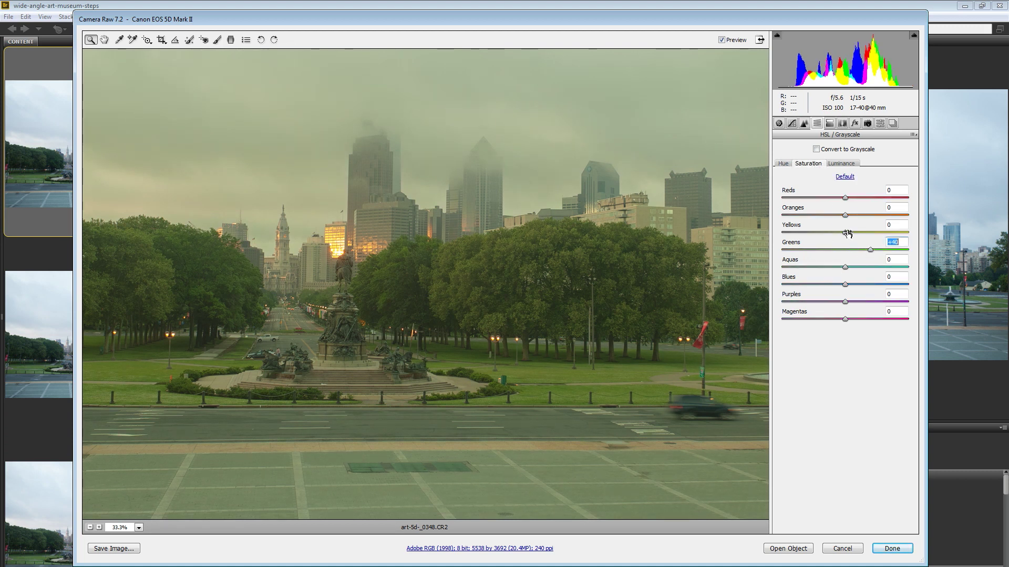
pyautogui.moveTo(847, 233); pyautogui.dragTo(857, 235)
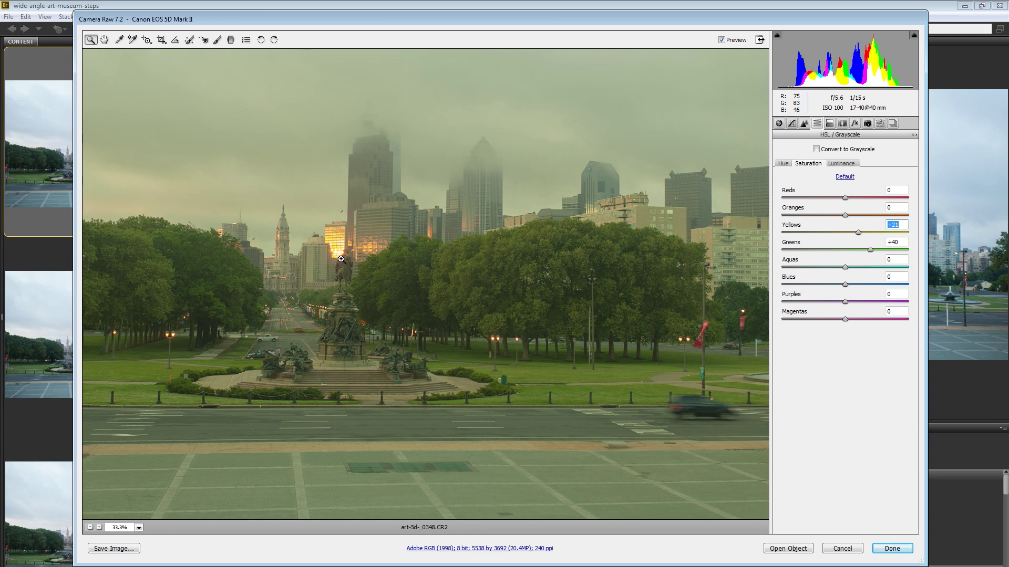
pyautogui.click(721, 40)
pyautogui.click(723, 41)
pyautogui.moveTo(843, 215); pyautogui.dragTo(865, 215)
pyautogui.click(841, 163)
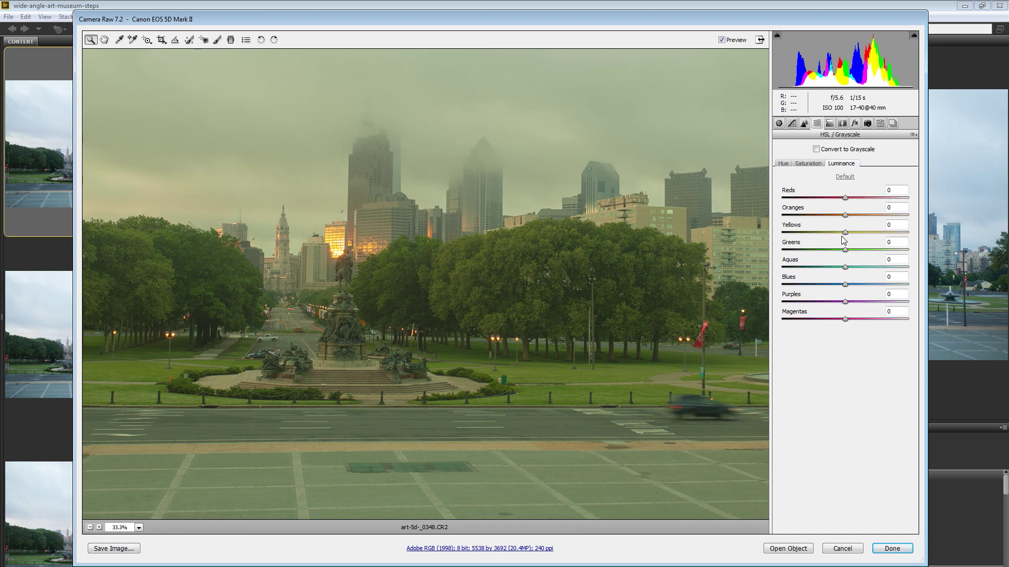
# Step: Set HSL Luminance to Greens -14, Yellows +9, Oranges -13 and Blues about +28
pyautogui.moveTo(848, 252)
pyautogui.mouseDown()
pyautogui.moveTo(868, 254)
pyautogui.moveTo(839, 254)
pyautogui.moveTo(839, 235)
pyautogui.moveTo(815, 236)
pyautogui.moveTo(854, 243)
pyautogui.mouseUp()
pyautogui.doubleClick(104, 39)
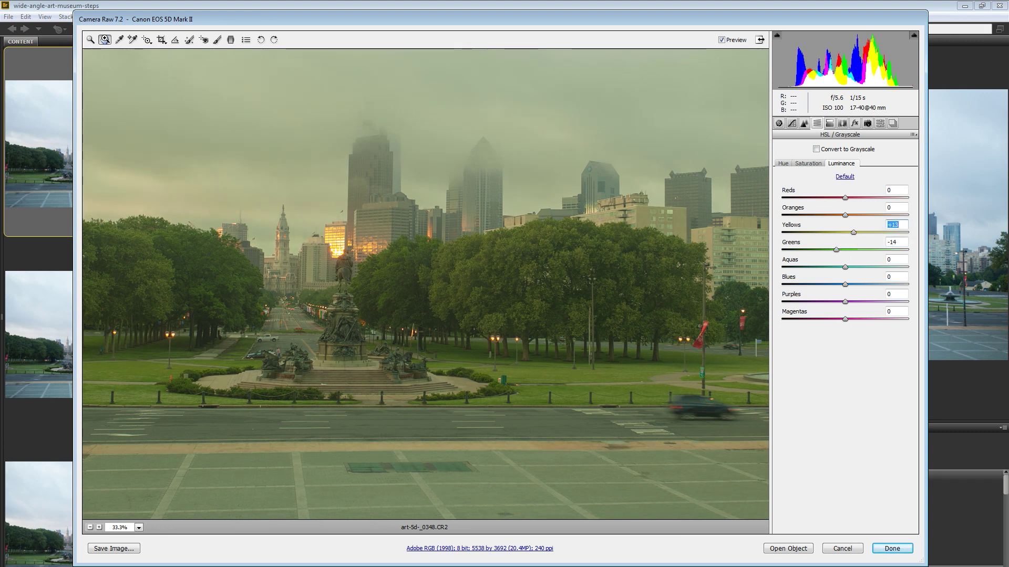
pyautogui.moveTo(868, 232); pyautogui.dragTo(852, 248)
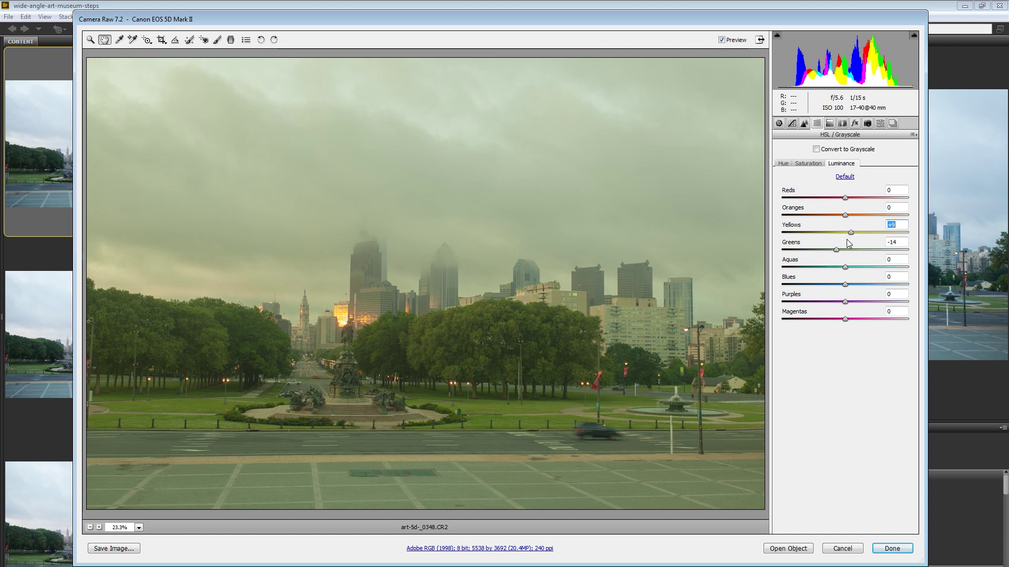
pyautogui.moveTo(845, 216)
pyautogui.mouseDown()
pyautogui.moveTo(803, 218)
pyautogui.moveTo(873, 220)
pyautogui.moveTo(823, 227)
pyautogui.moveTo(839, 225)
pyautogui.mouseUp()
pyautogui.moveTo(873, 285); pyautogui.dragTo(865, 285)
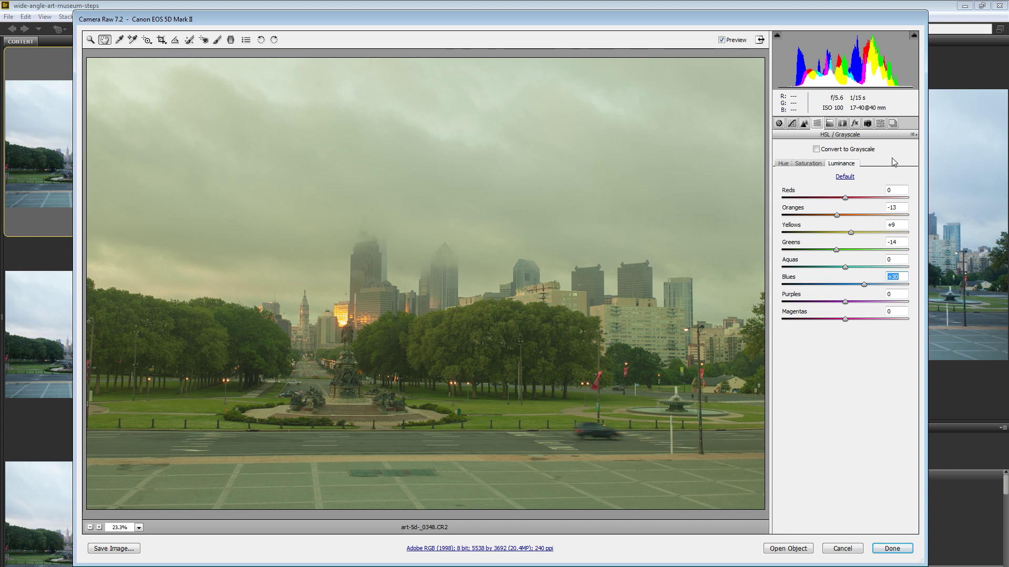
pyautogui.click(880, 124)
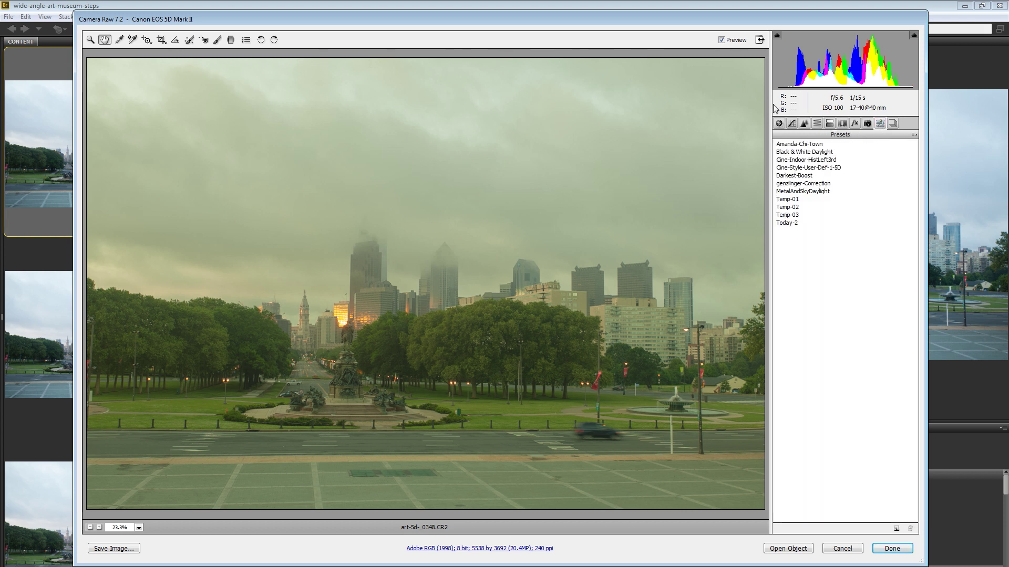
# Step: Turn Preview off and on three times to compare, then return to the Basic panel
pyautogui.click(722, 40)
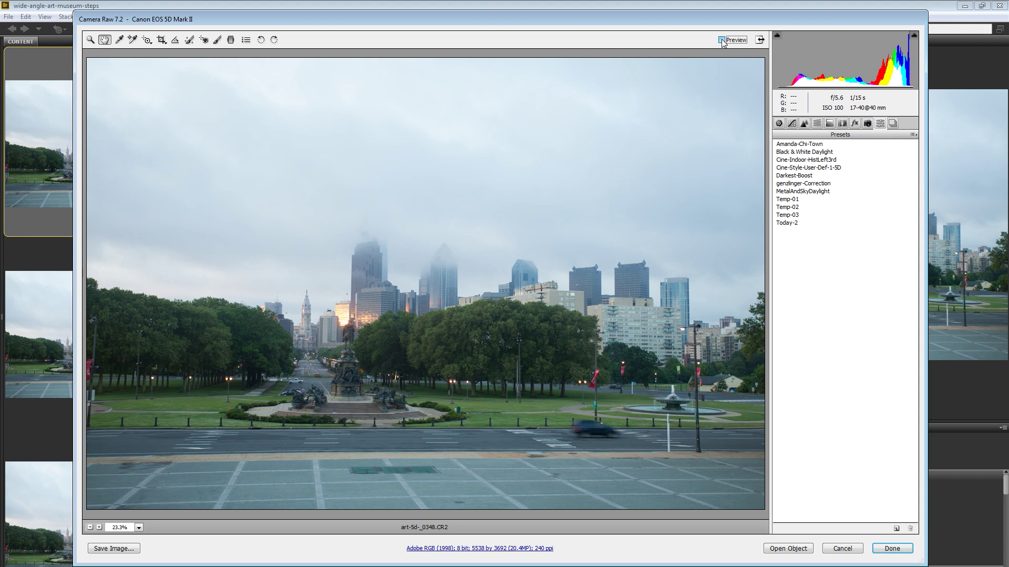
pyautogui.click(722, 40)
pyautogui.click(722, 40)
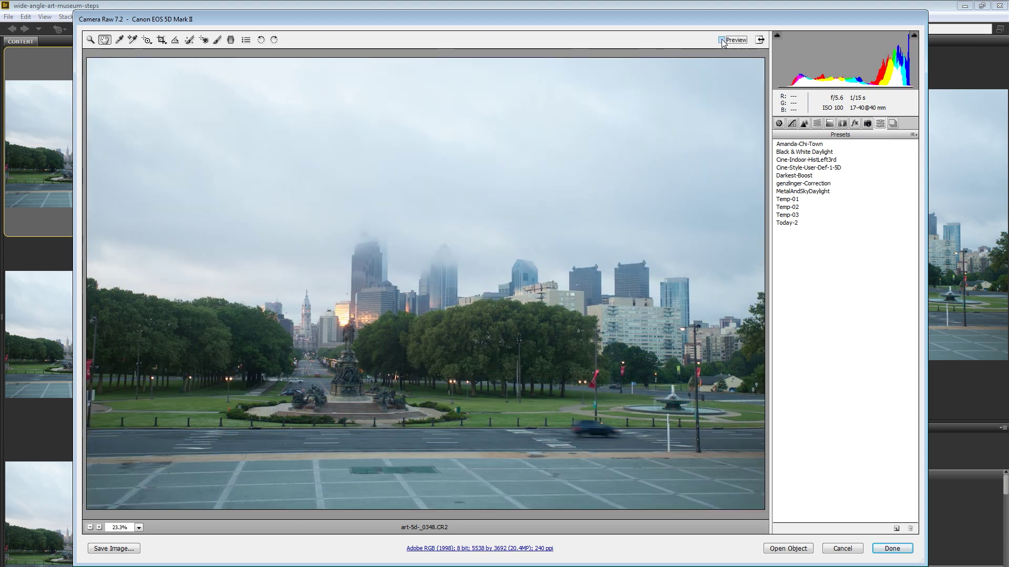
pyautogui.click(721, 40)
pyautogui.click(722, 40)
pyautogui.click(722, 40)
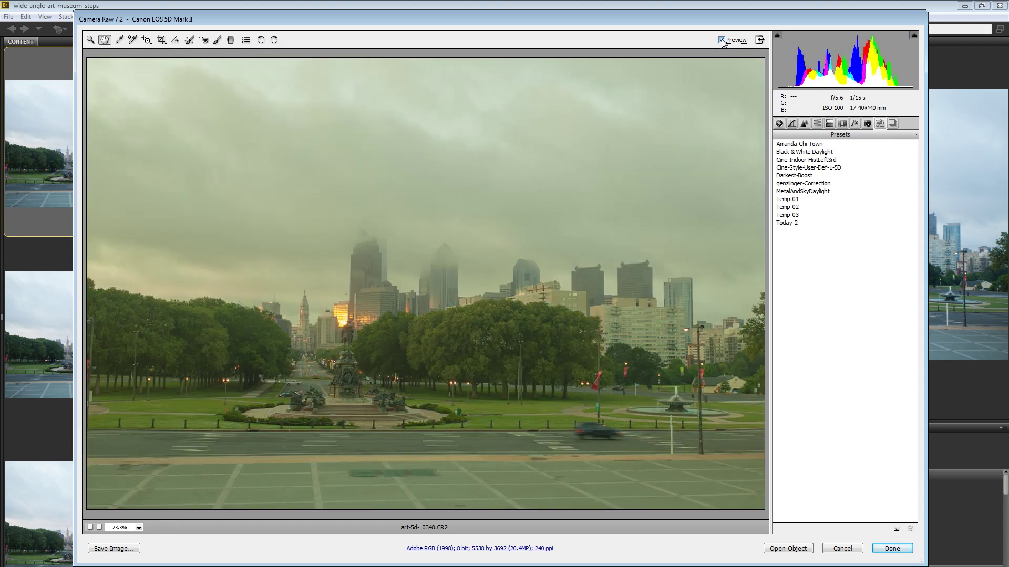
pyautogui.click(778, 123)
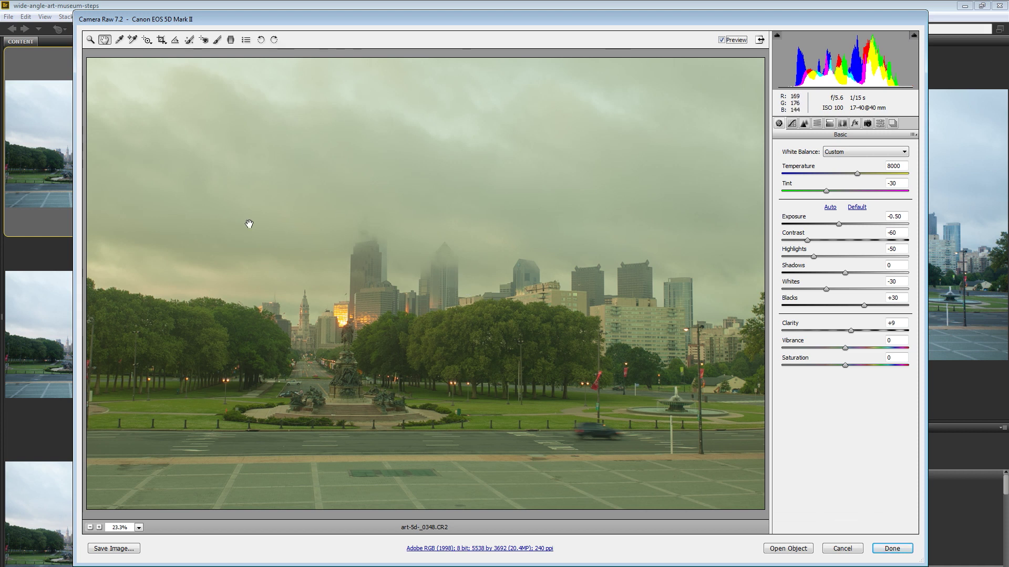
pyautogui.click(90, 39)
pyautogui.click(490, 330)
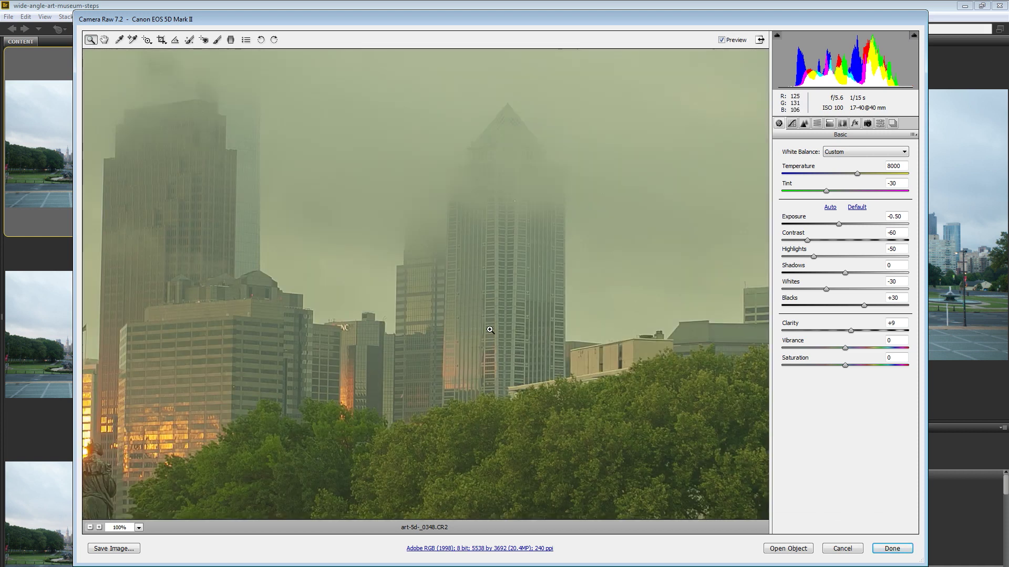
pyautogui.moveTo(443, 327); pyautogui.dragTo(691, 389)
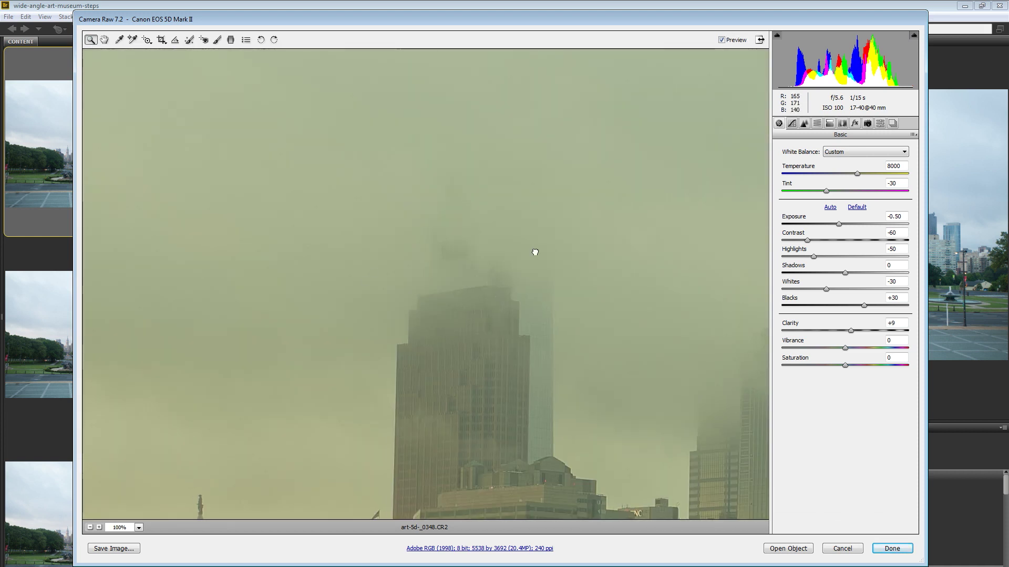
pyautogui.moveTo(536, 253); pyautogui.dragTo(411, 297)
pyautogui.moveTo(583, 304); pyautogui.dragTo(626, 135)
pyautogui.moveTo(340, 186); pyautogui.dragTo(401, 420)
pyautogui.moveTo(609, 180); pyautogui.dragTo(445, 229)
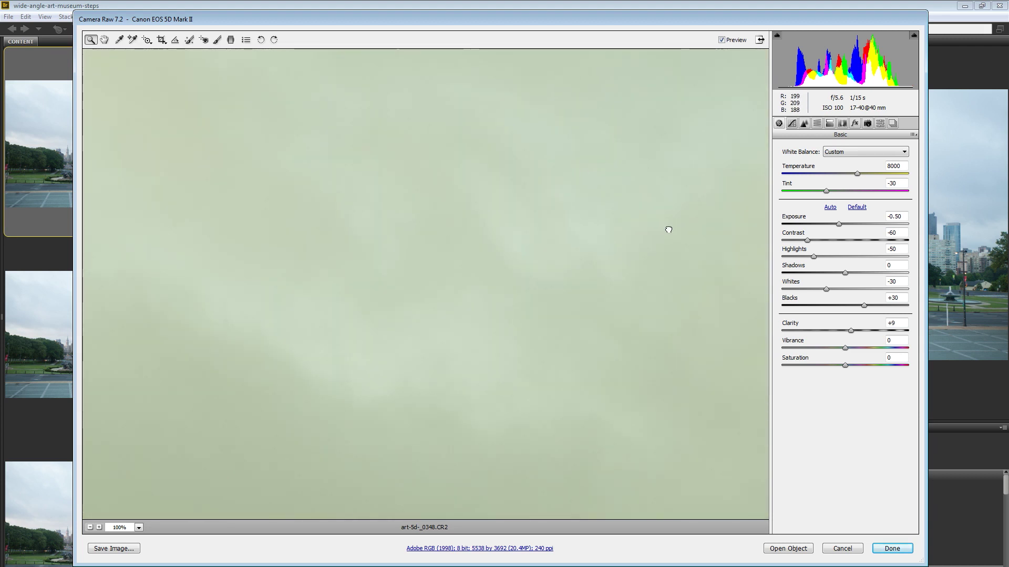
pyautogui.moveTo(667, 228); pyautogui.dragTo(363, 245)
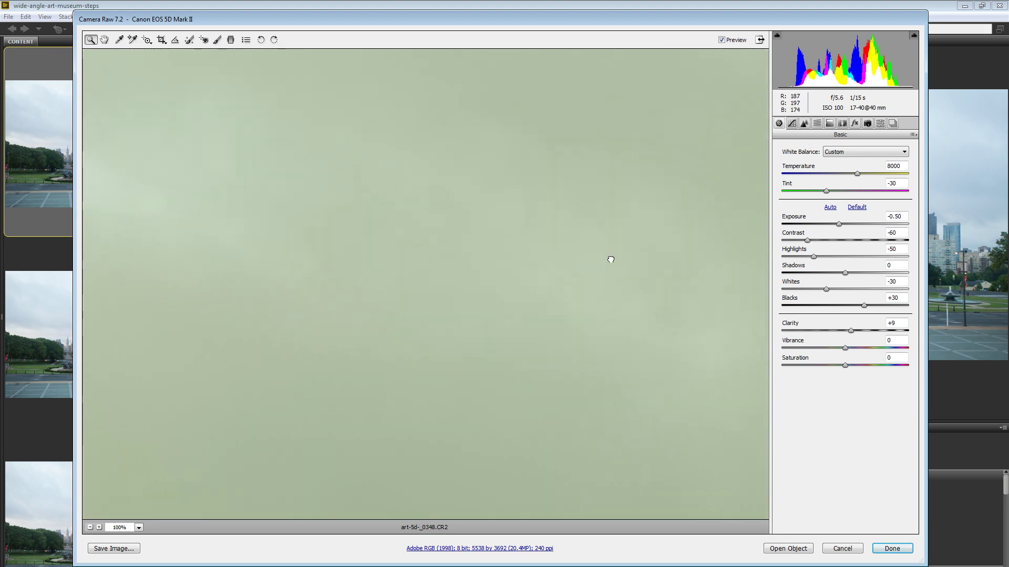
pyautogui.moveTo(610, 259); pyautogui.dragTo(237, 213)
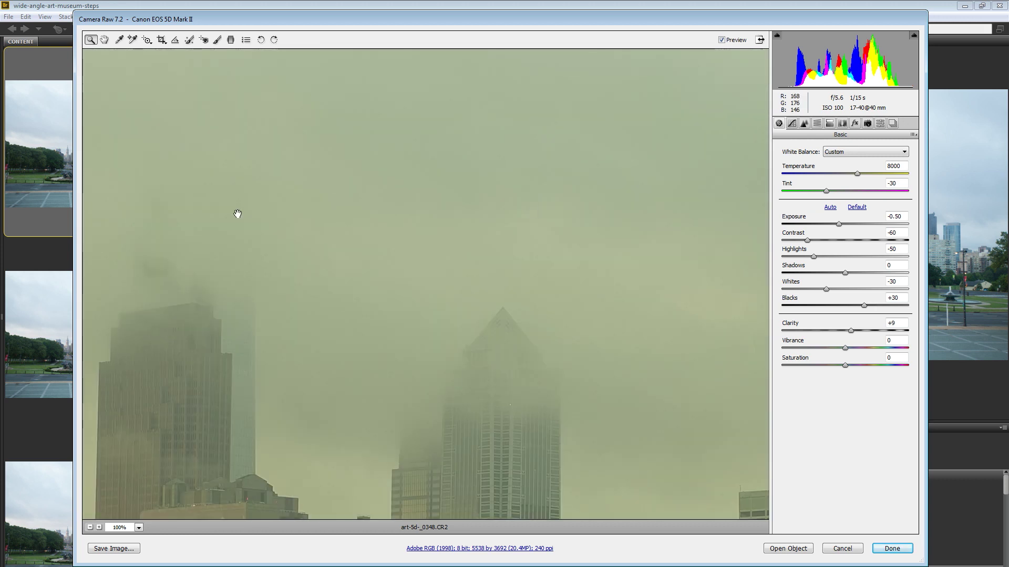
pyautogui.click(217, 40)
pyautogui.click(190, 41)
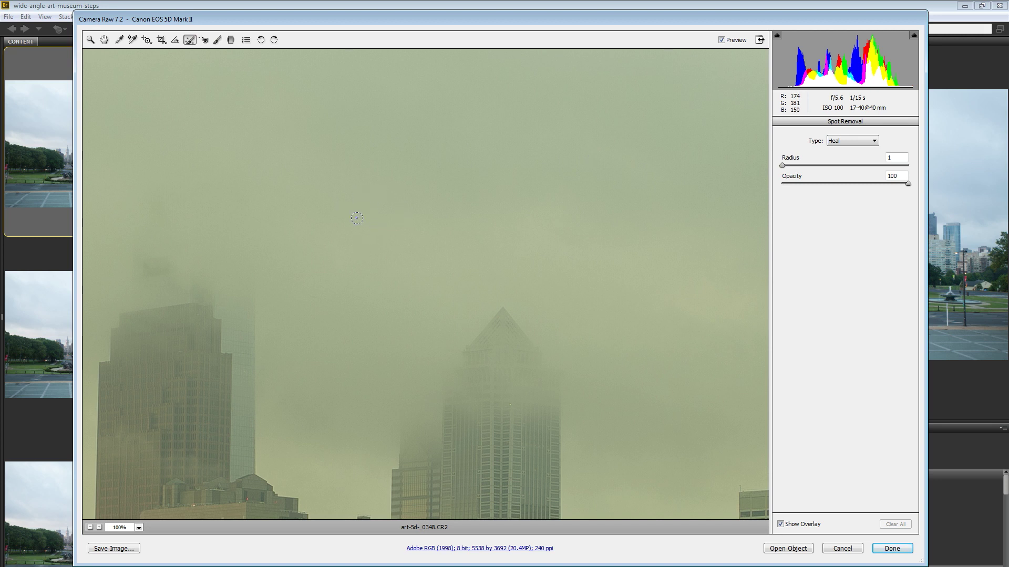
pyautogui.doubleClick(104, 40)
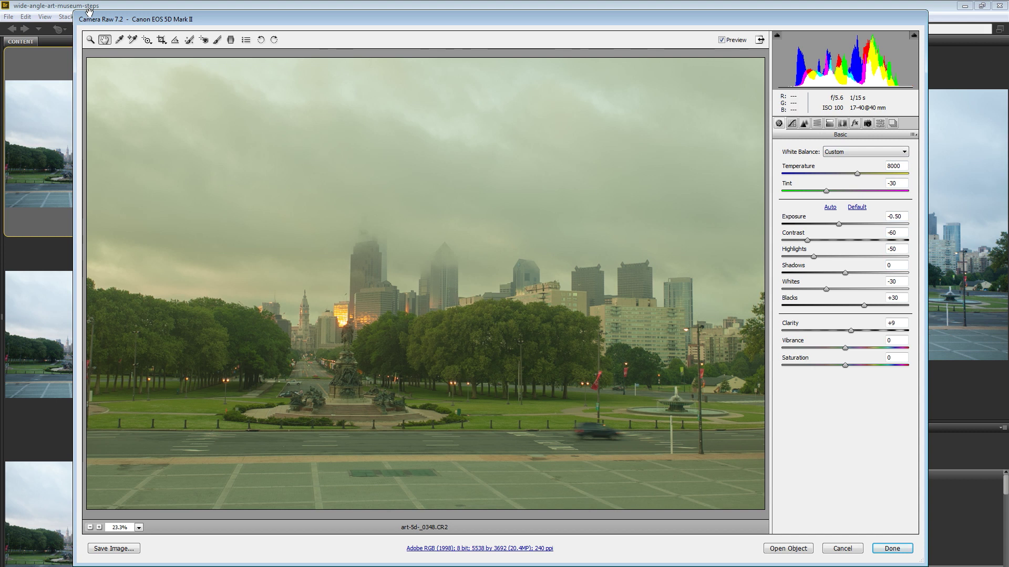
# Step: Add a Temperature +54 graduated filter from the image bottom up to the tree line, then finish with Done
pyautogui.click(230, 40)
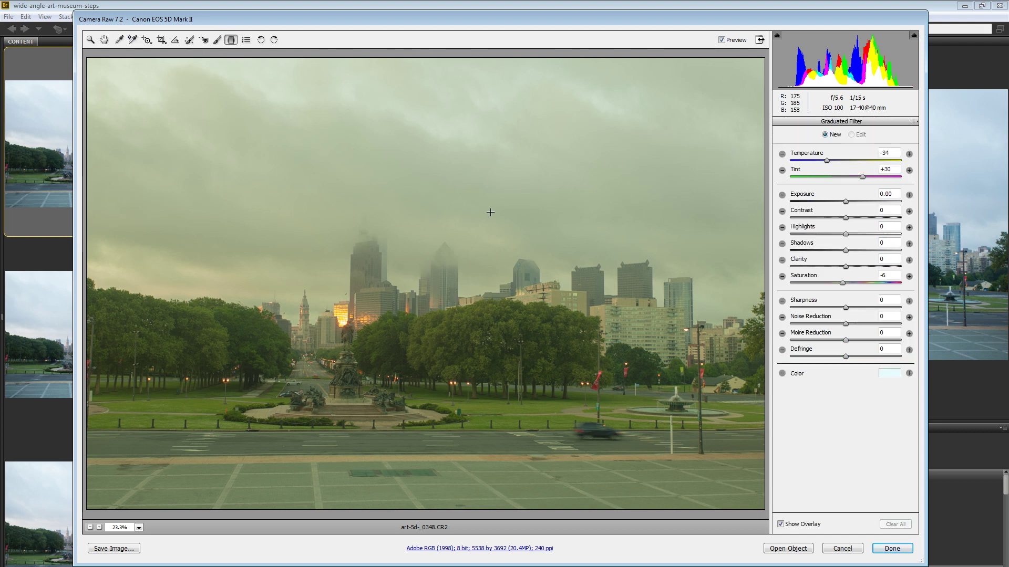
pyautogui.doubleClick(828, 161)
pyautogui.doubleClick(860, 177)
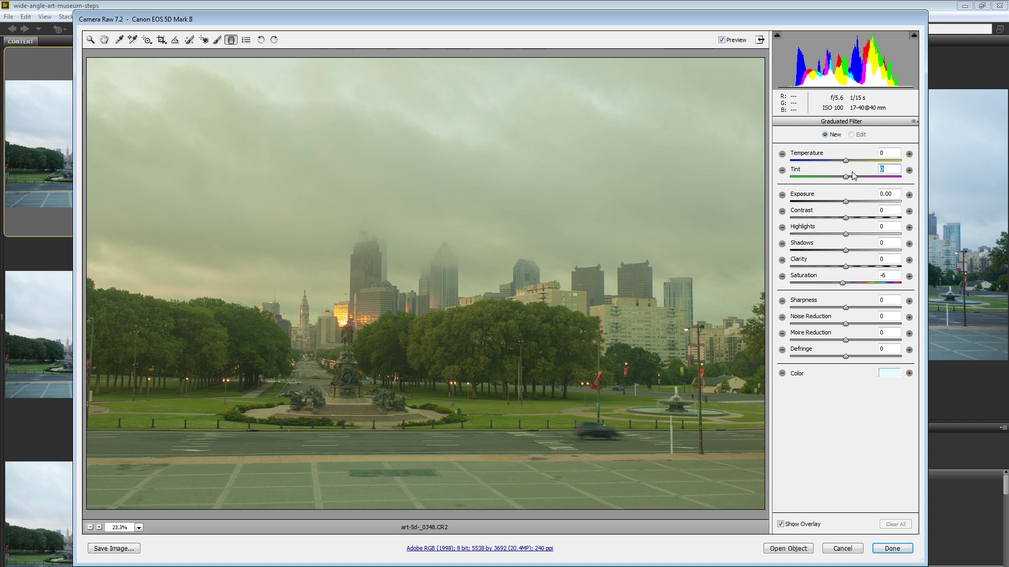
pyautogui.moveTo(845, 160); pyautogui.dragTo(876, 160)
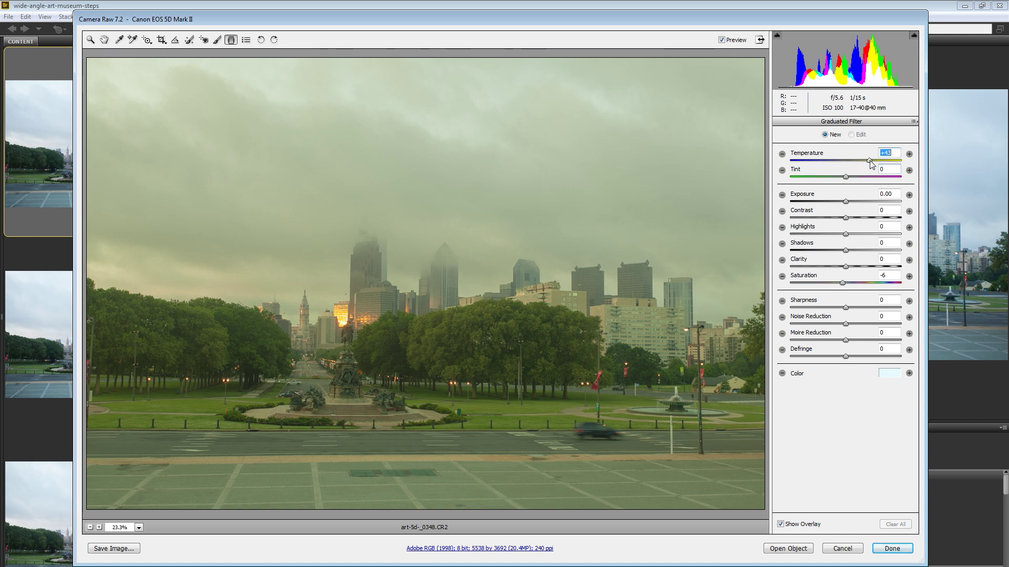
pyautogui.doubleClick(843, 285)
pyautogui.moveTo(437, 510); pyautogui.dragTo(437, 338)
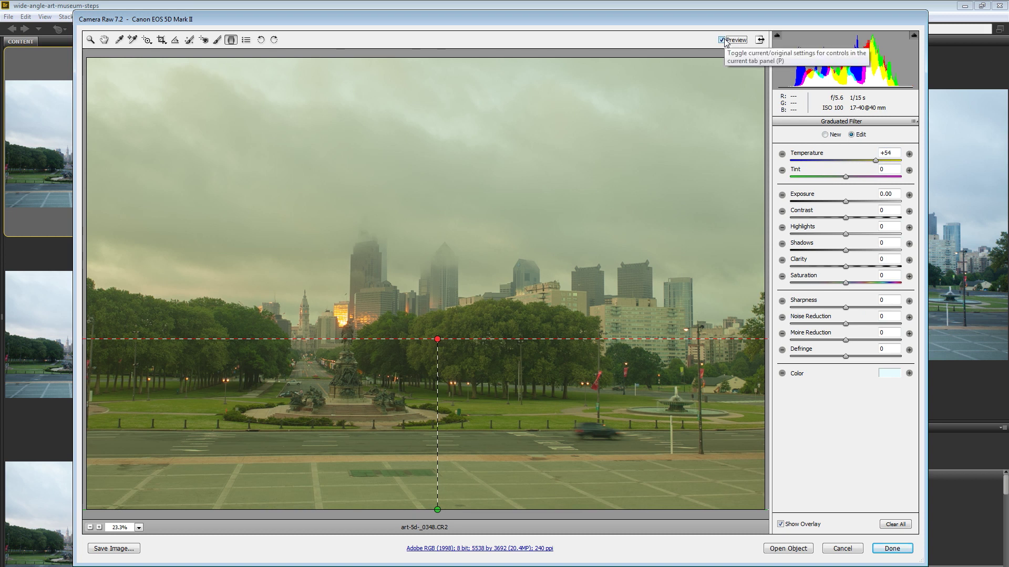
pyautogui.press('h')
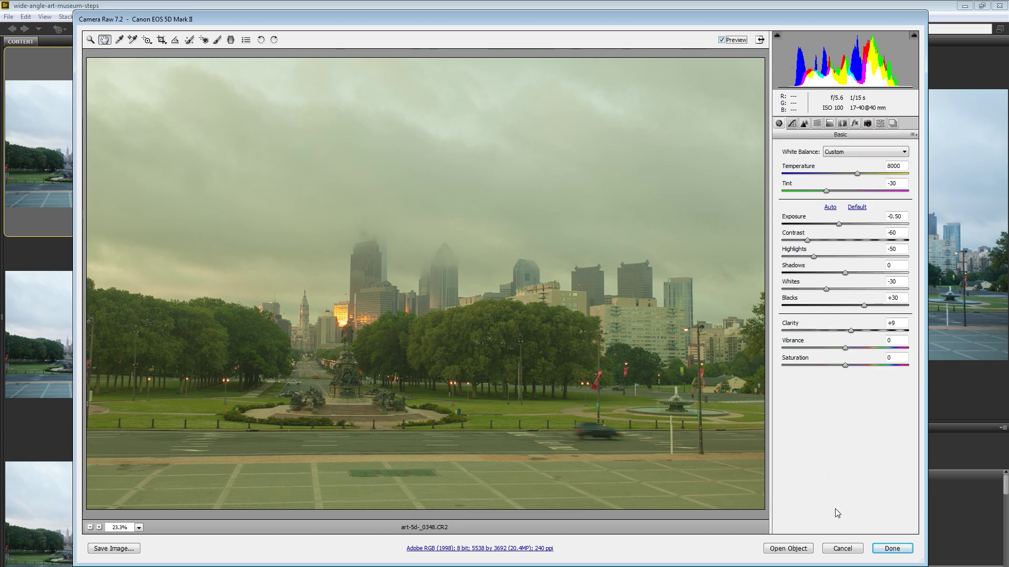
pyautogui.click(892, 549)
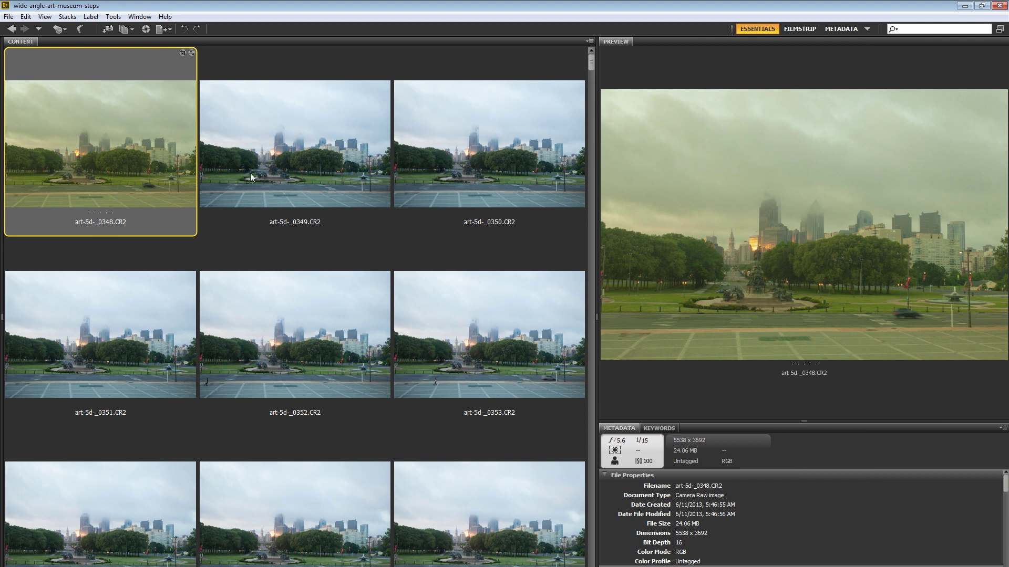
# Step: Copy the develop settings of frame art-5d-_0348.CR2
pyautogui.rightClick(115, 147)
pyautogui.moveTo(171, 365)
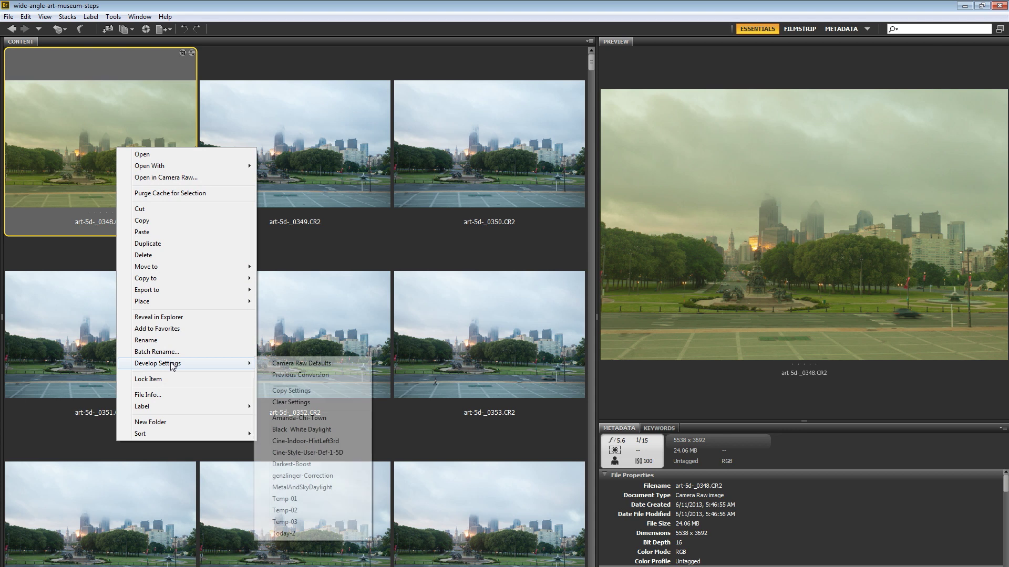
pyautogui.click(291, 390)
# Step: Select frames 0349 through 0624 and shrink the thumbnails with Ctrl+-
pyautogui.click(304, 173)
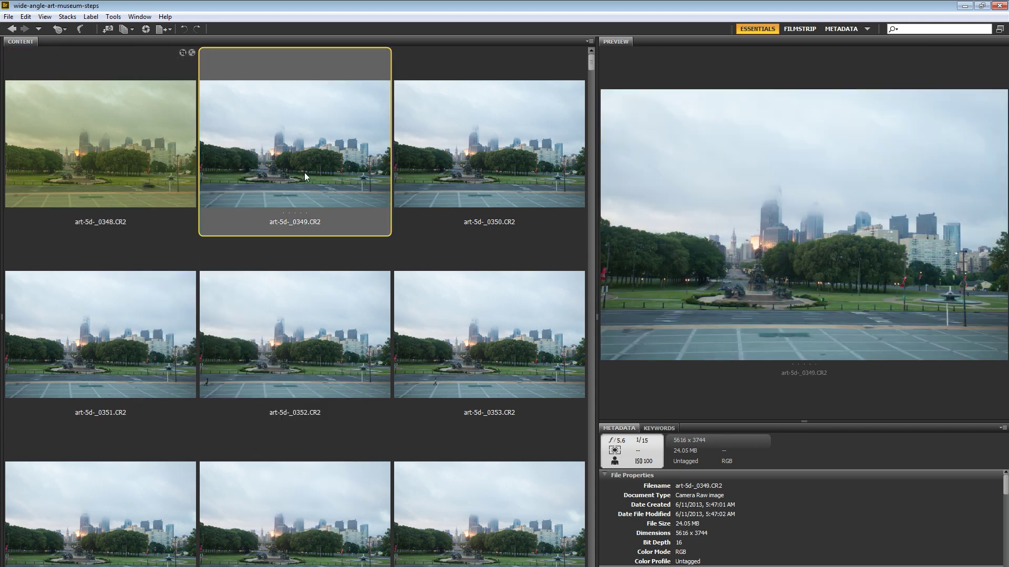
pyautogui.moveTo(591, 63); pyautogui.dragTo(590, 557)
pyautogui.keyDown('shift'); pyautogui.click(138, 495); pyautogui.keyUp('shift')
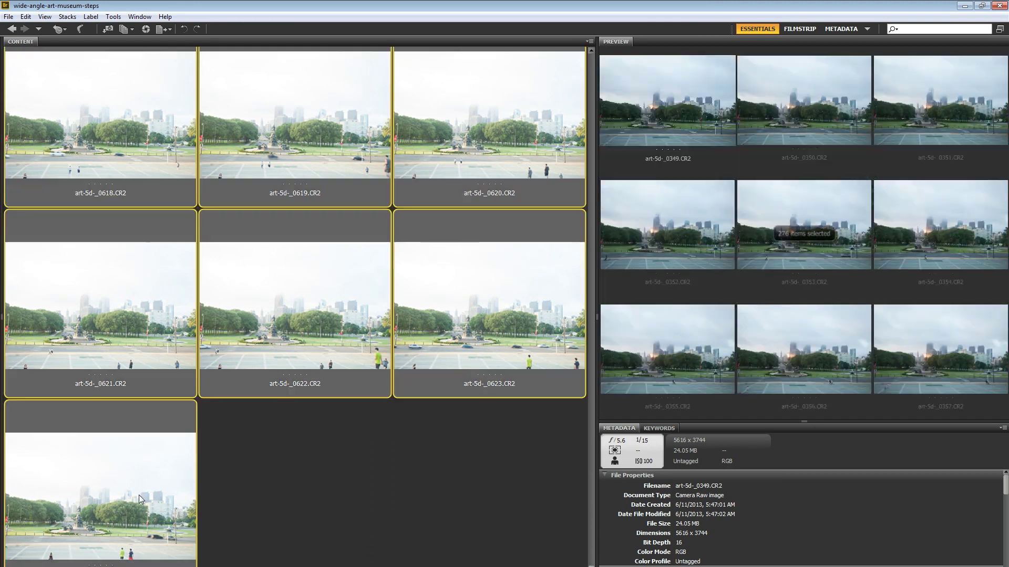
pyautogui.rightClick(137, 496)
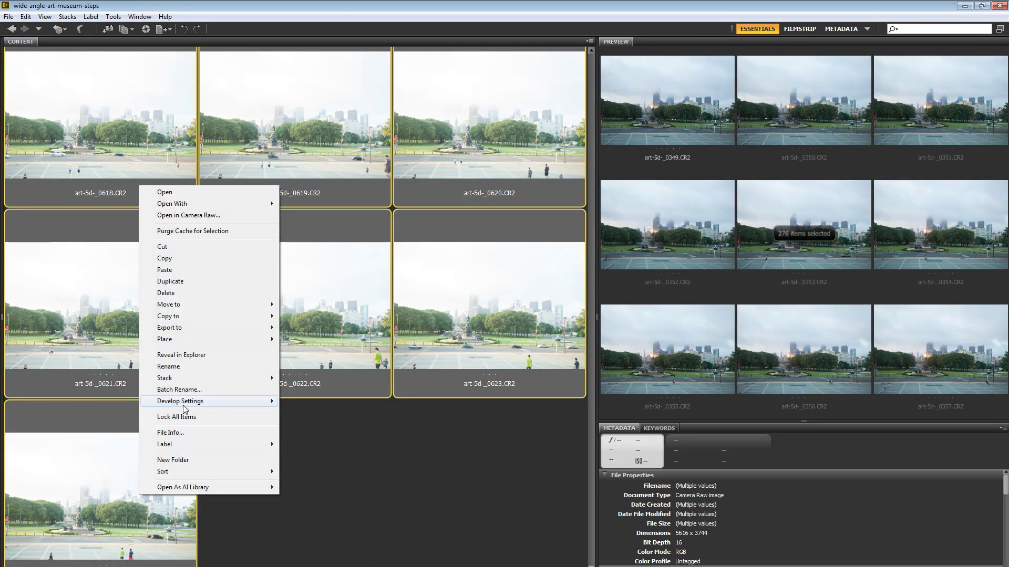
pyautogui.press('Escape')
pyautogui.moveTo(590, 554)
pyautogui.mouseDown()
pyautogui.moveTo(584, 84)
pyautogui.moveTo(591, 557)
pyautogui.mouseUp()
pyautogui.click(264, 143)
pyautogui.hotkey('ctrl', 'a')
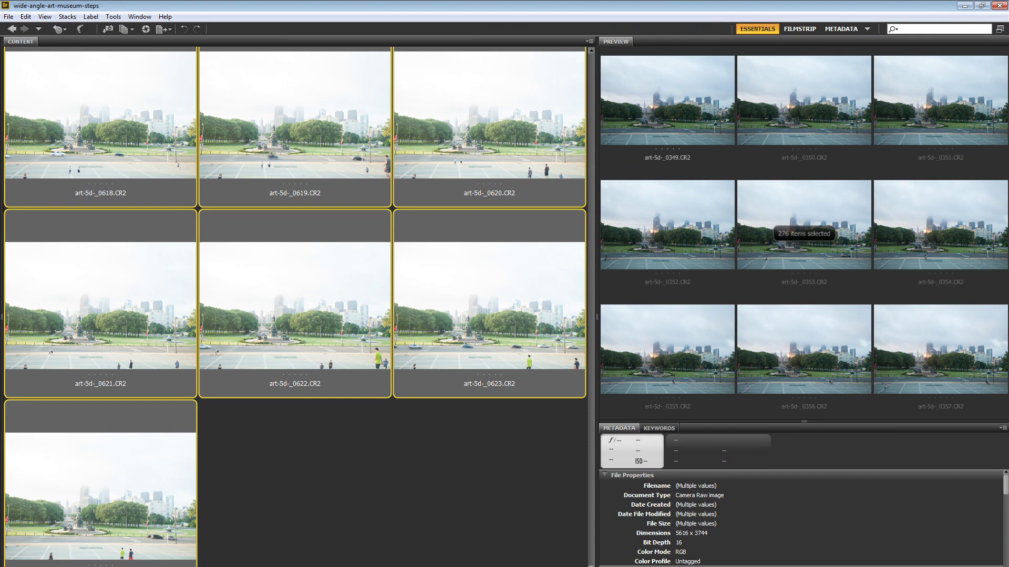
pyautogui.hotkey('ctrl', '-')
pyautogui.hotkey('ctrl', '-')
pyautogui.hotkey('ctrl', '-')
pyautogui.hotkey('ctrl', '-')
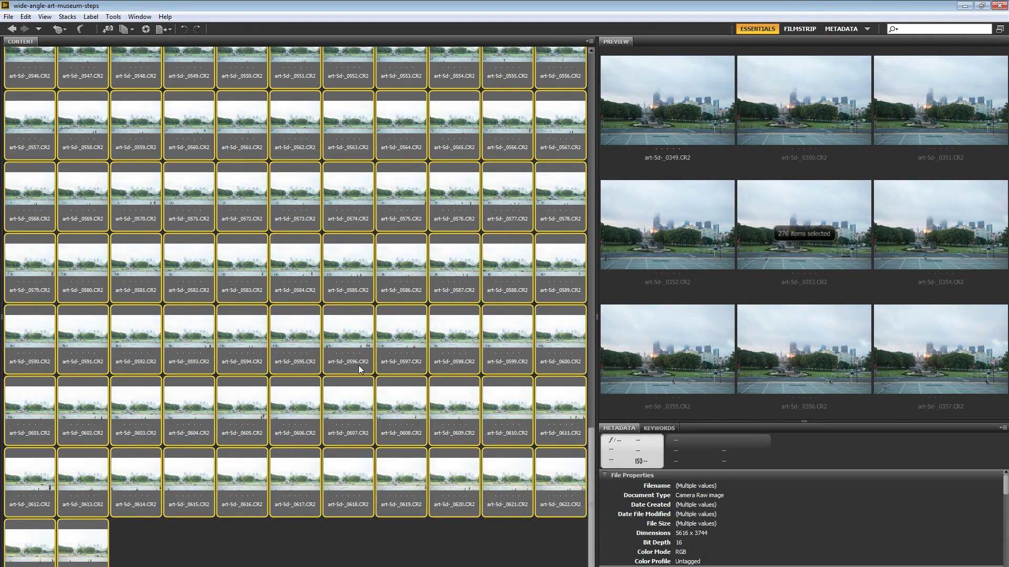
pyautogui.rightClick(348, 338)
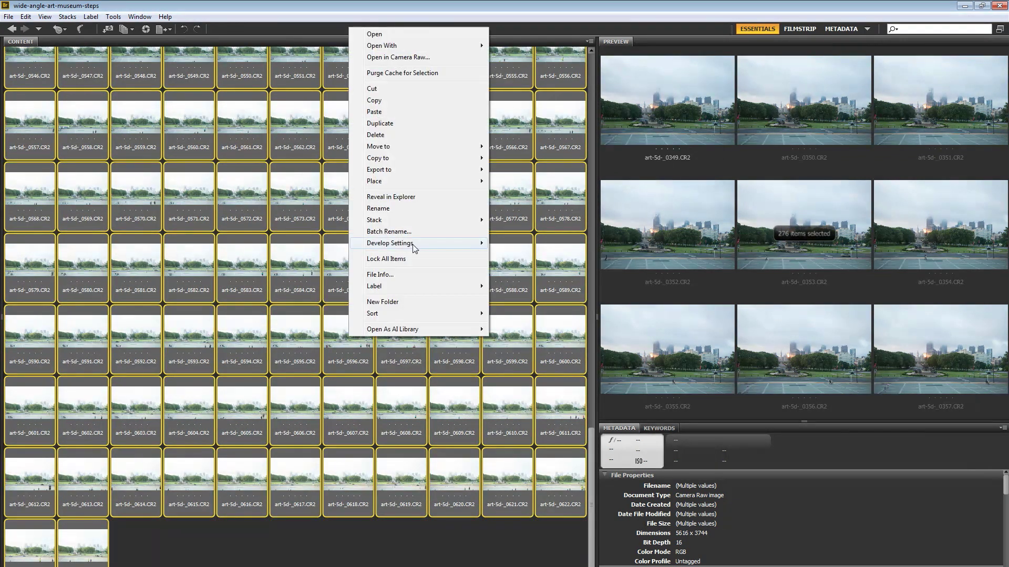
# Step: Paste frame 0348's settings with Subset set to Everything onto the 276 selected frames
pyautogui.moveTo(415, 247)
pyautogui.click(532, 272)
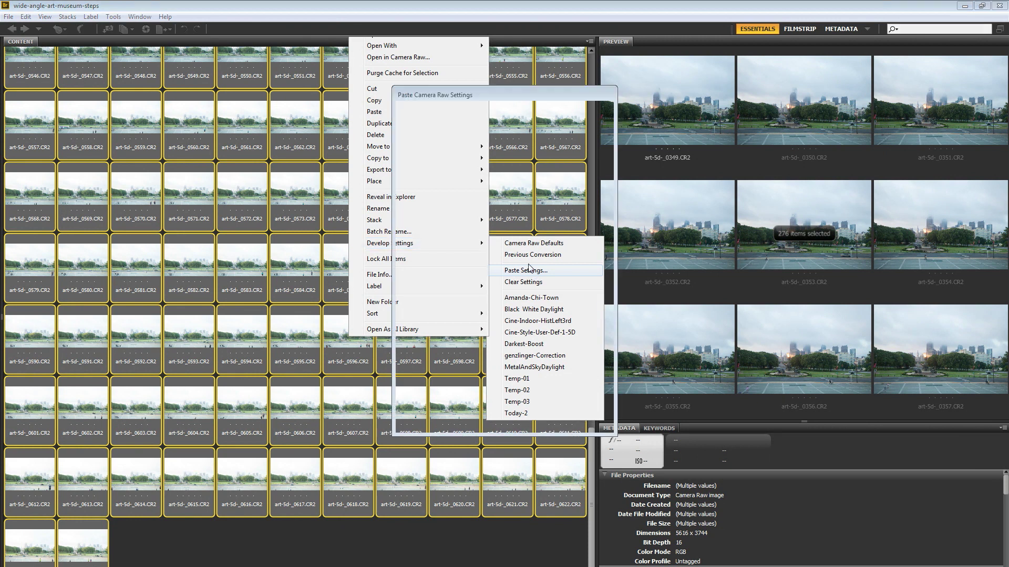
pyautogui.moveTo(467, 94); pyautogui.dragTo(361, 92)
pyautogui.click(353, 113)
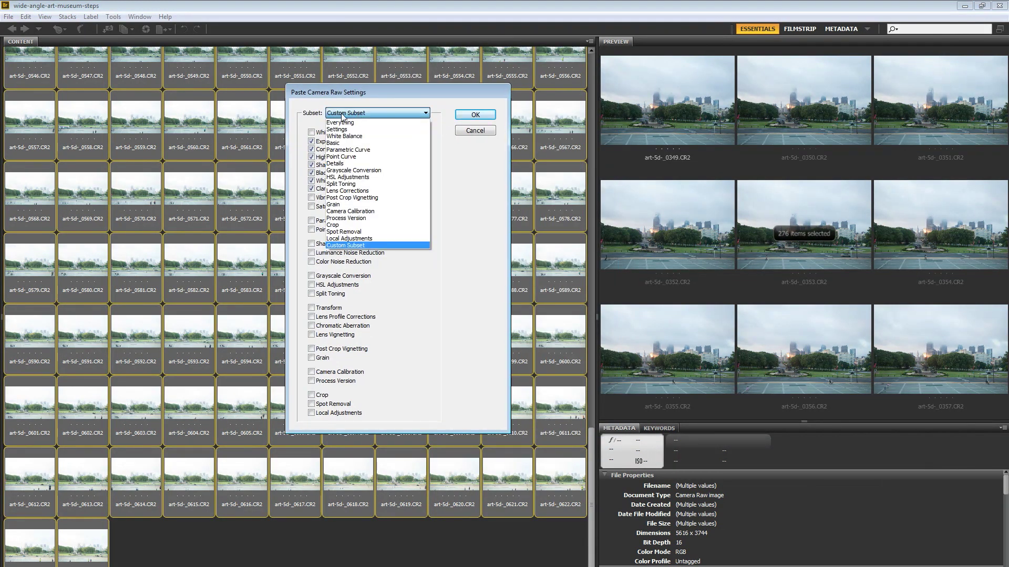
pyautogui.click(347, 123)
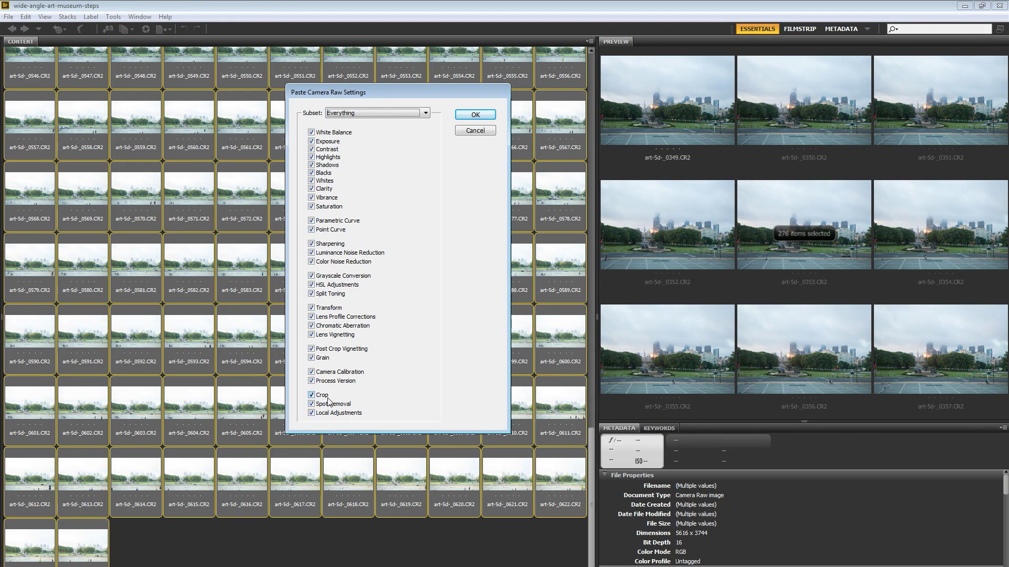
pyautogui.click(486, 118)
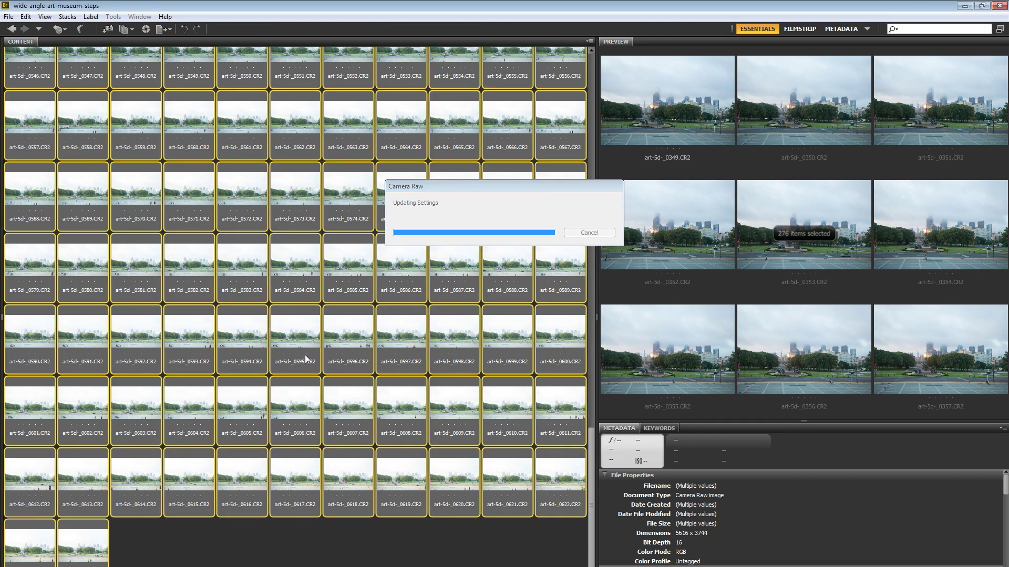
pyautogui.scroll(2, 301, 327)
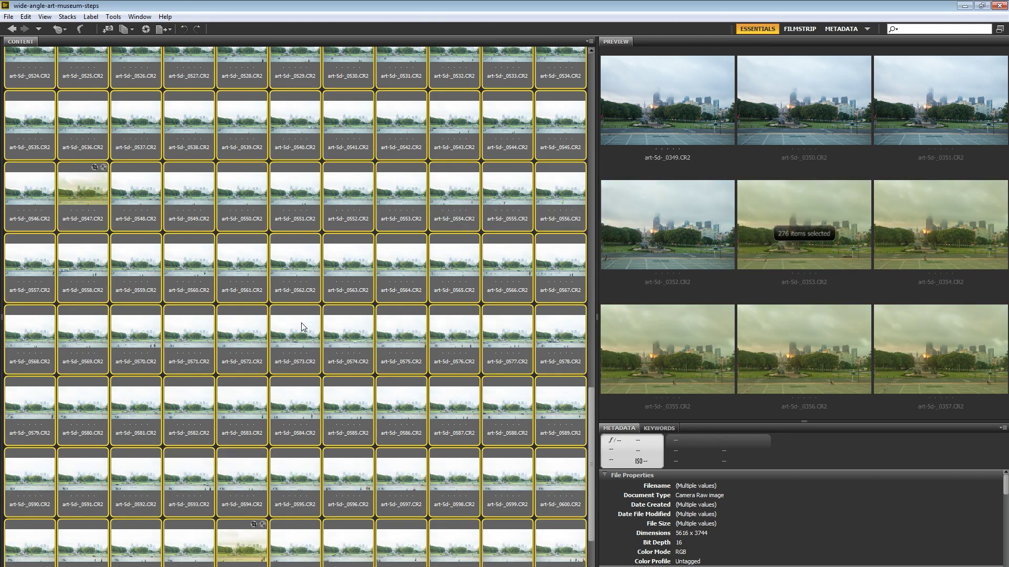
pyautogui.click(97, 197)
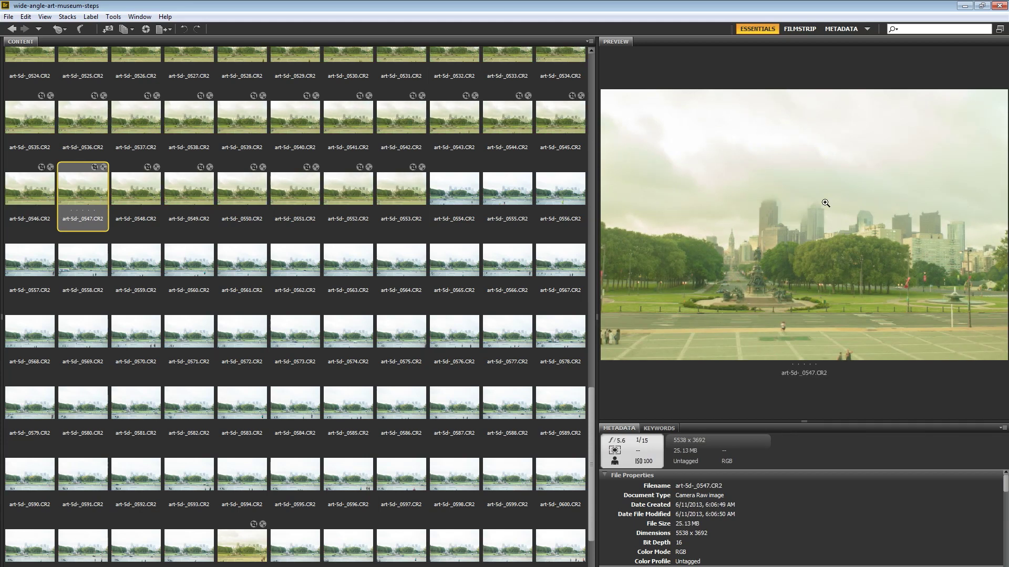
pyautogui.scroll(3, 367, 303)
pyautogui.scroll(13, 367, 301)
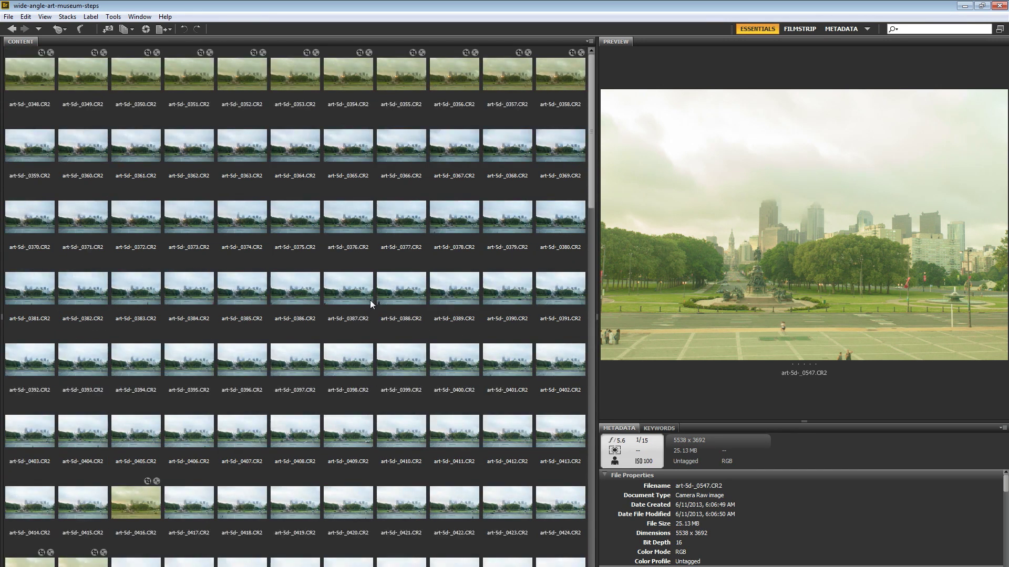
pyautogui.click(33, 76)
pyautogui.scroll(-9, 476, 310)
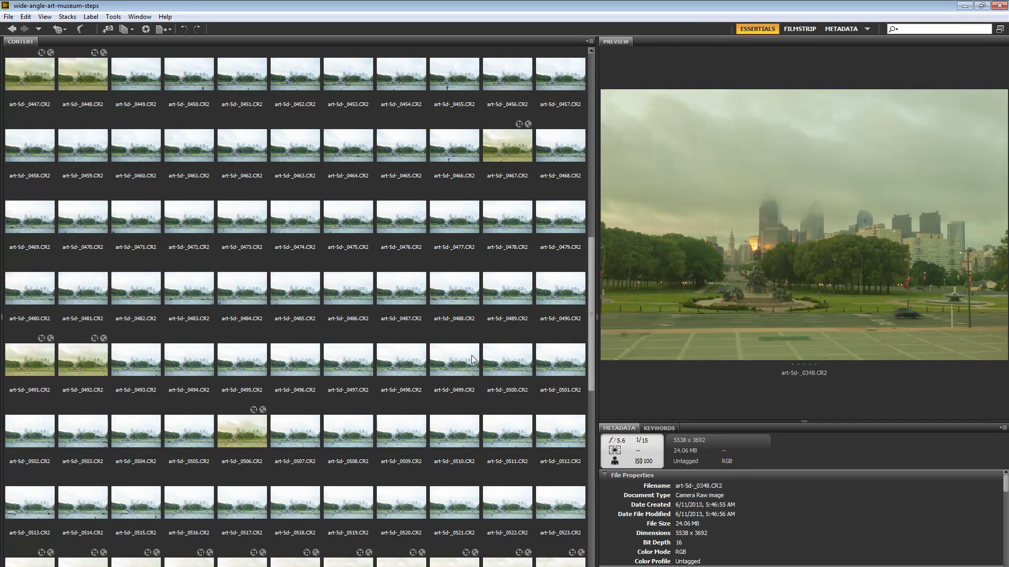
pyautogui.keyDown('shift'); pyautogui.click(457, 360); pyautogui.keyUp('shift')
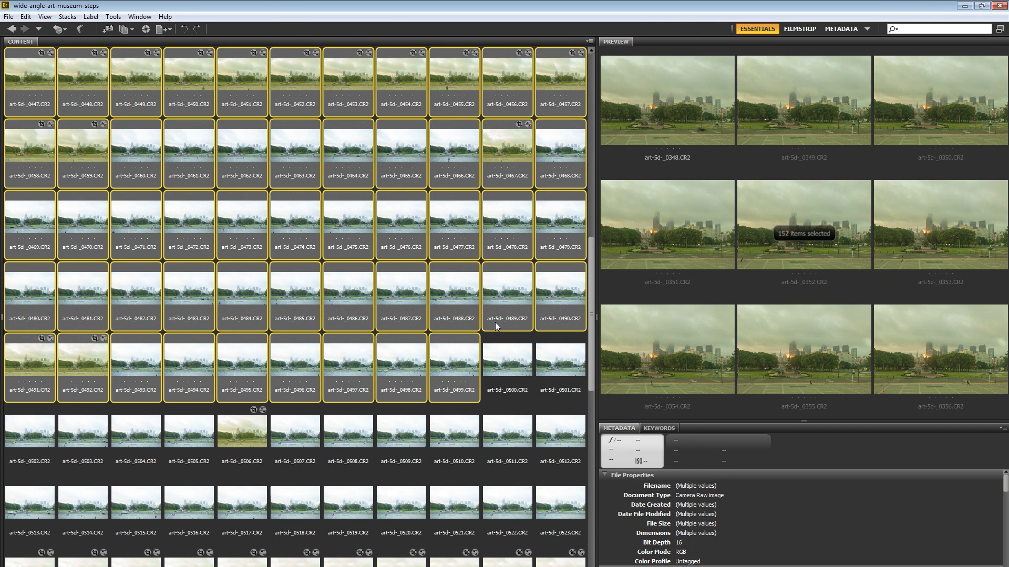
pyautogui.scroll(-4, 472, 341)
pyautogui.keyDown('shift'); pyautogui.click(449, 365); pyautogui.keyUp('shift')
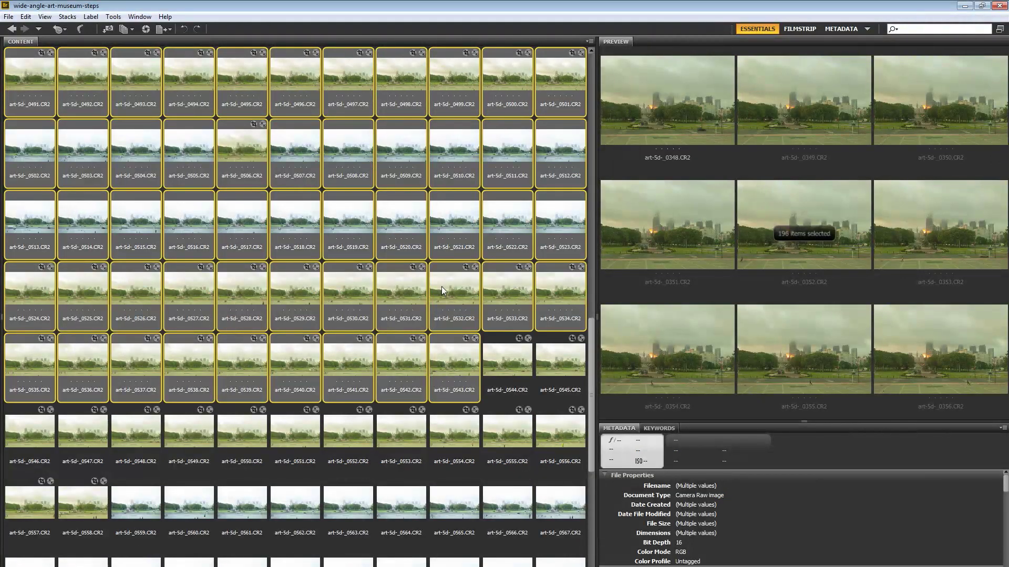
pyautogui.click(458, 298)
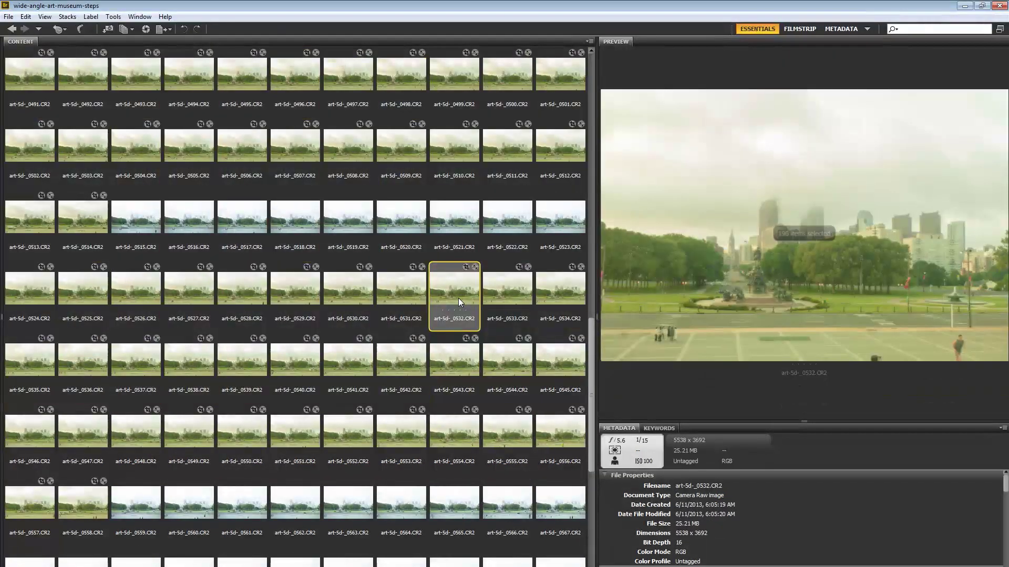
pyautogui.scroll(13, 436, 278)
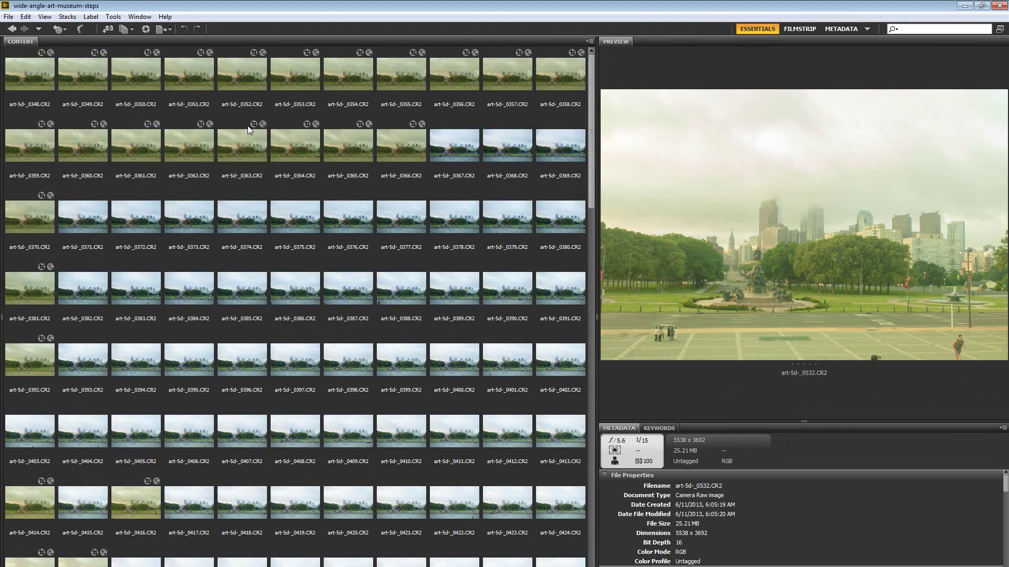
pyautogui.click(48, 78)
pyautogui.press('Right')
pyautogui.press('Right')
pyautogui.press('Right')
pyautogui.press('Right')
pyautogui.press('Right')
pyautogui.press('Right')
pyautogui.press('Right')
pyautogui.press('Right')
pyautogui.press('Right')
pyautogui.press('Right')
pyautogui.press('Right')
pyautogui.press('Right')
pyautogui.press('Right')
pyautogui.press('Right')
pyautogui.press('Right')
pyautogui.press('Right')
pyautogui.press('Right')
pyautogui.press('Right')
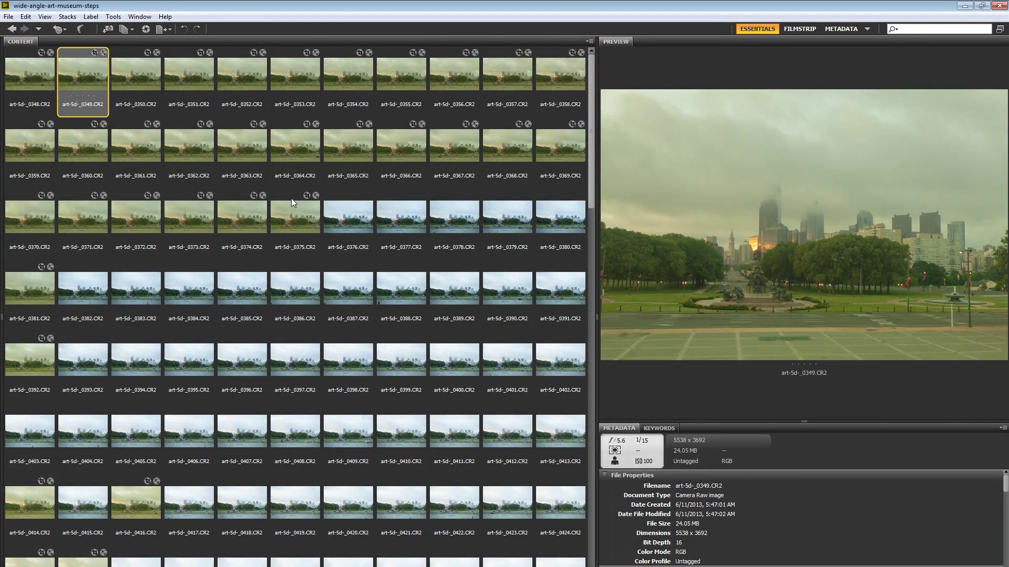
pyautogui.press('Left')
pyautogui.press('Left')
pyautogui.press('Left')
pyautogui.press('Up')
pyautogui.press('Left')
pyautogui.press('Left')
pyautogui.press('Left')
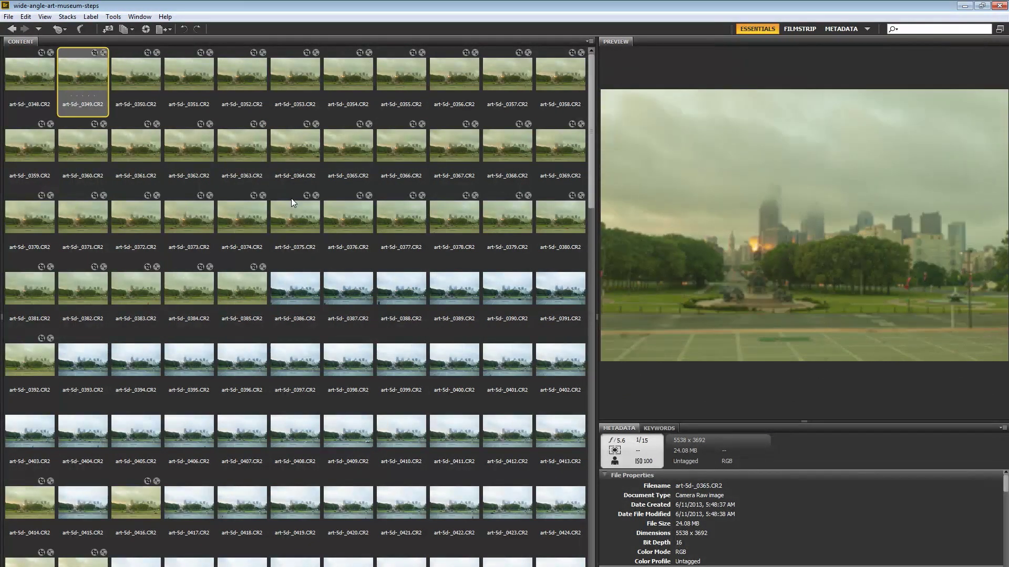
pyautogui.press('Right')
pyautogui.press('Right')
pyautogui.press('Right')
pyautogui.press('Right')
pyautogui.press('Down')
pyautogui.press('Right')
pyautogui.press('Right')
pyautogui.press('Down')
pyautogui.press('Left')
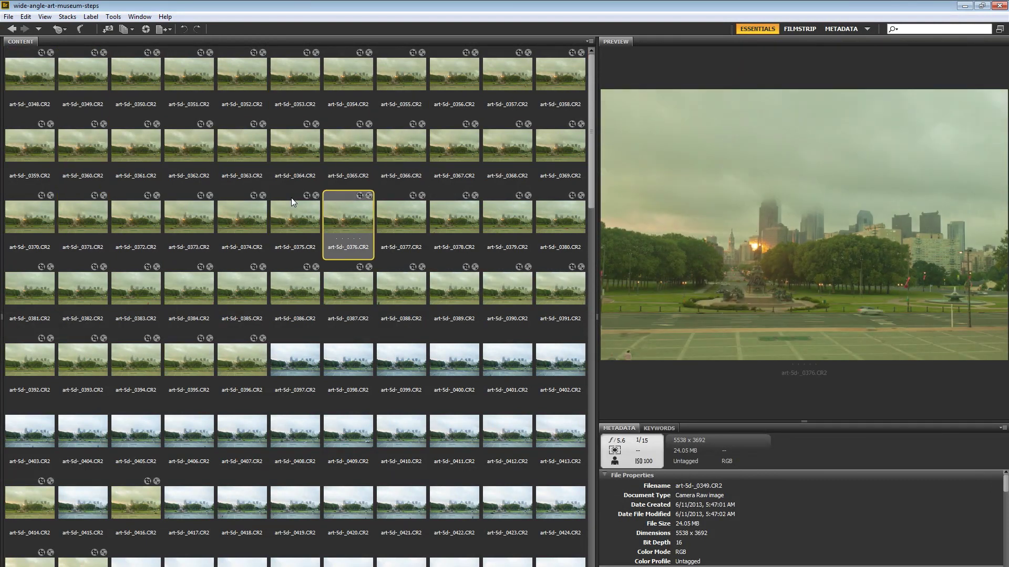
pyautogui.press('Left')
pyautogui.press('Up')
pyautogui.press('Right')
pyautogui.press('Right')
pyautogui.press('Up')
pyautogui.press('Left')
pyautogui.press('Left')
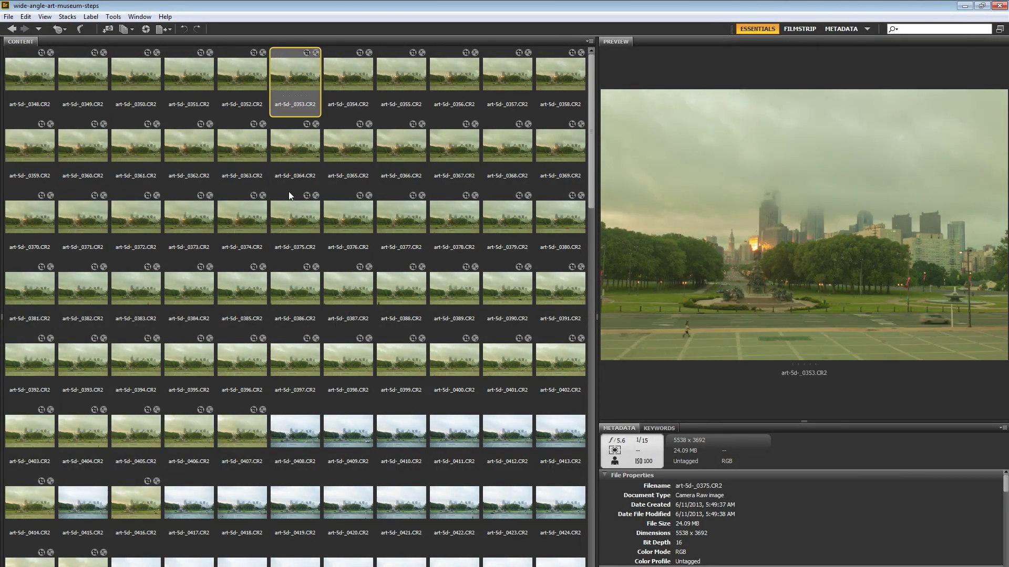
pyautogui.press('Left')
pyautogui.press('Left')
pyautogui.press('Left')
pyautogui.press('Left')
pyautogui.press('Left')
pyautogui.press('Right')
pyautogui.press('Right')
pyautogui.press('Right')
pyautogui.press('Right')
pyautogui.press('Down')
pyautogui.press('Right')
pyautogui.press('Right')
pyautogui.press('Right')
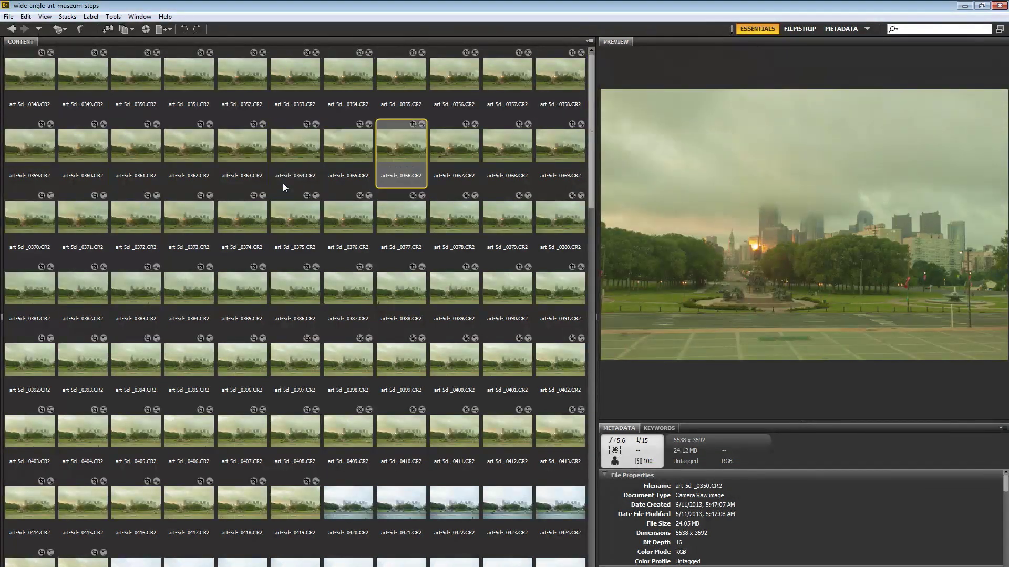
pyautogui.press('Down')
pyautogui.press('Right')
pyautogui.press('Right')
pyautogui.press('Right')
pyautogui.press('Right')
pyautogui.press('Right')
pyautogui.press('Right')
pyautogui.press('Down')
pyautogui.press('Left')
pyautogui.press('Left')
pyautogui.press('Right')
pyautogui.press('Right')
pyautogui.press('Right')
pyautogui.press('Right')
pyautogui.press('Right')
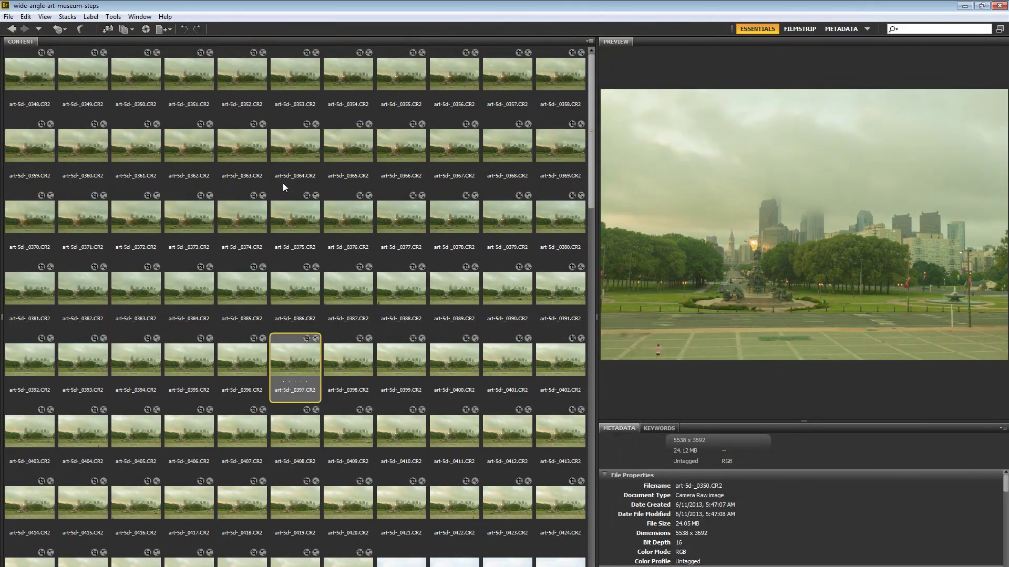
pyautogui.press('Right')
pyautogui.press('Right')
pyautogui.press('Right')
pyautogui.press('Right')
pyautogui.press('Right')
pyautogui.press('Right')
pyautogui.press('Up')
pyautogui.press('Up')
pyautogui.press('Up')
pyautogui.press('Up')
pyautogui.press('Up')
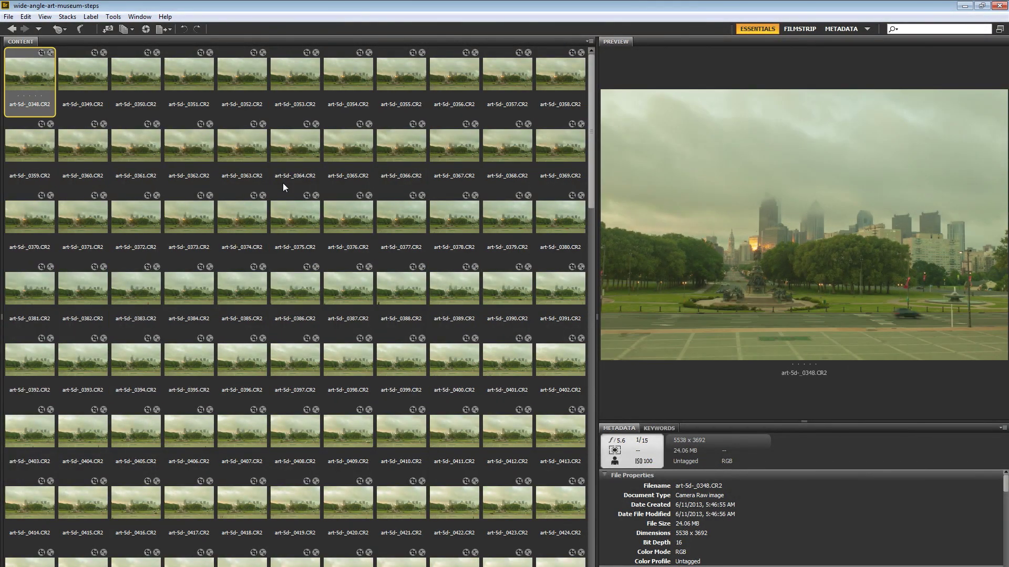